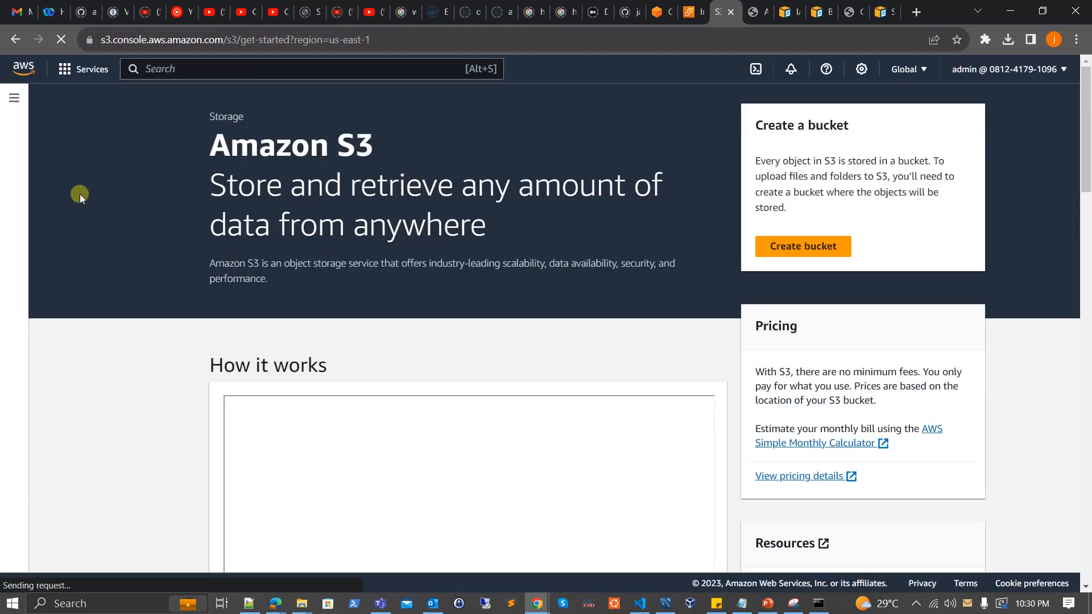
Step: Start creating a new S3 bucket and name it demobucket
left_click(14, 98)
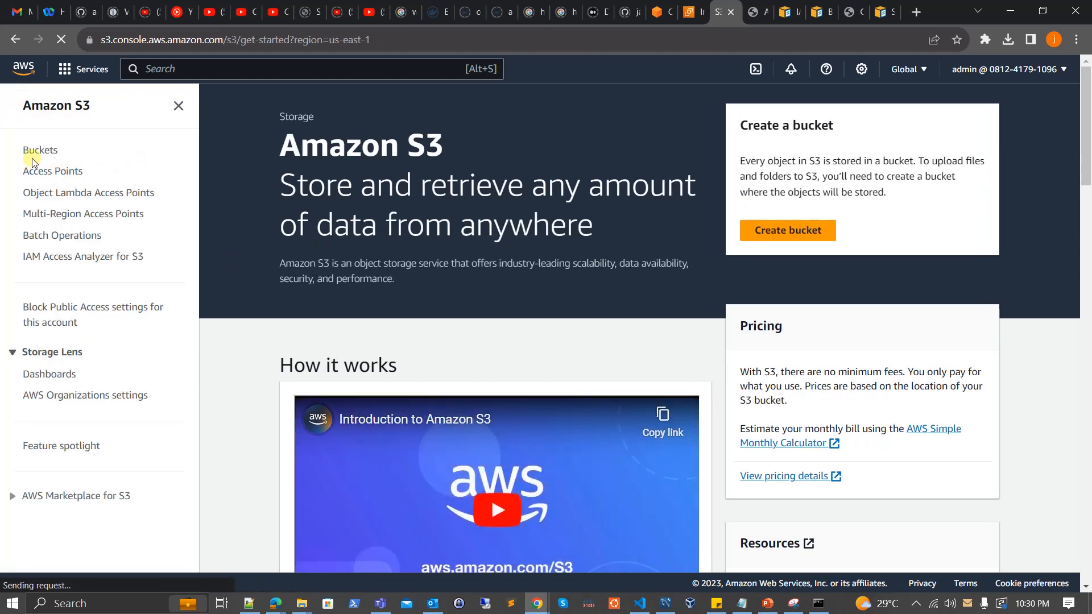
left_click(34, 151)
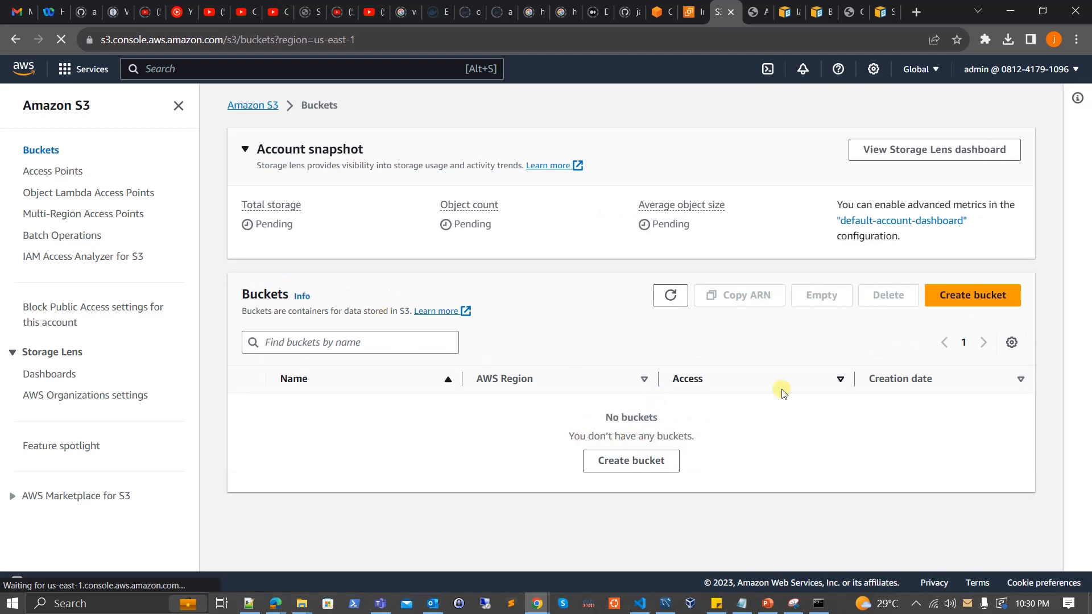
left_click(611, 463)
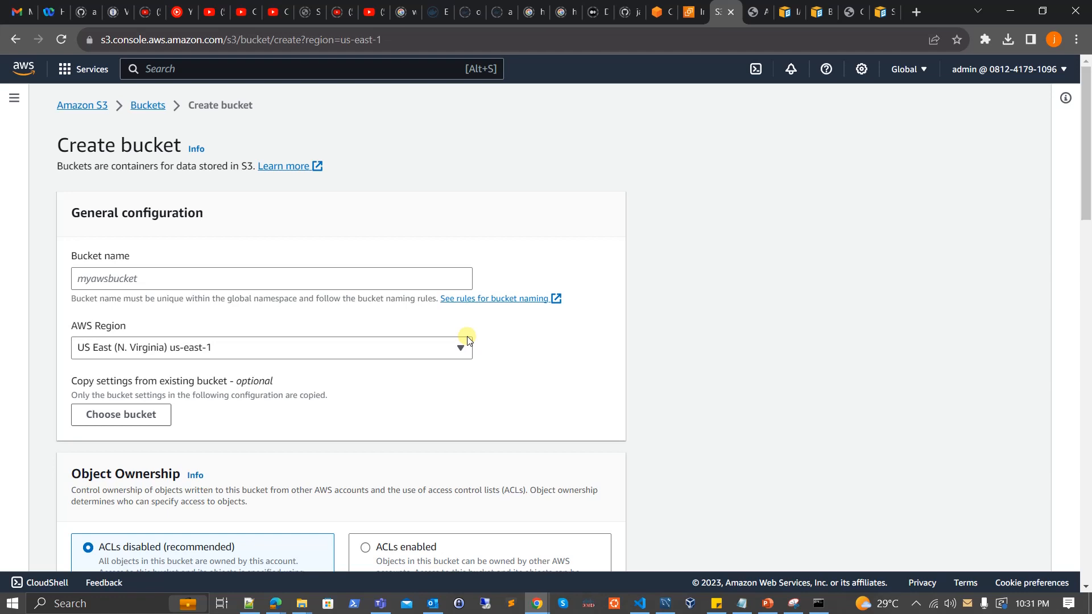
left_click(246, 283)
type("demobucket")
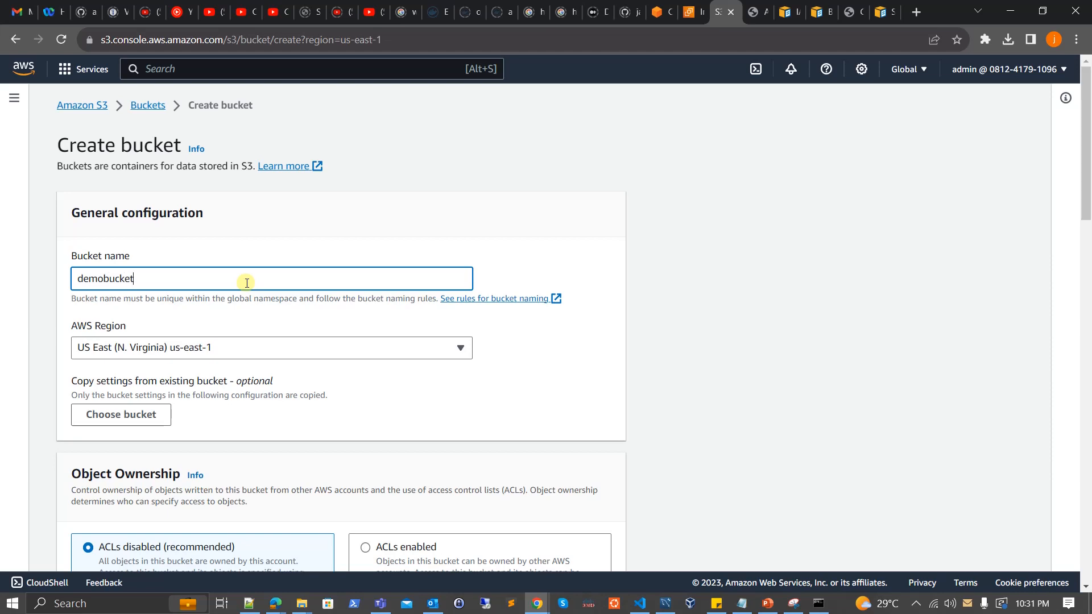
scroll(337, 334, "down", 1)
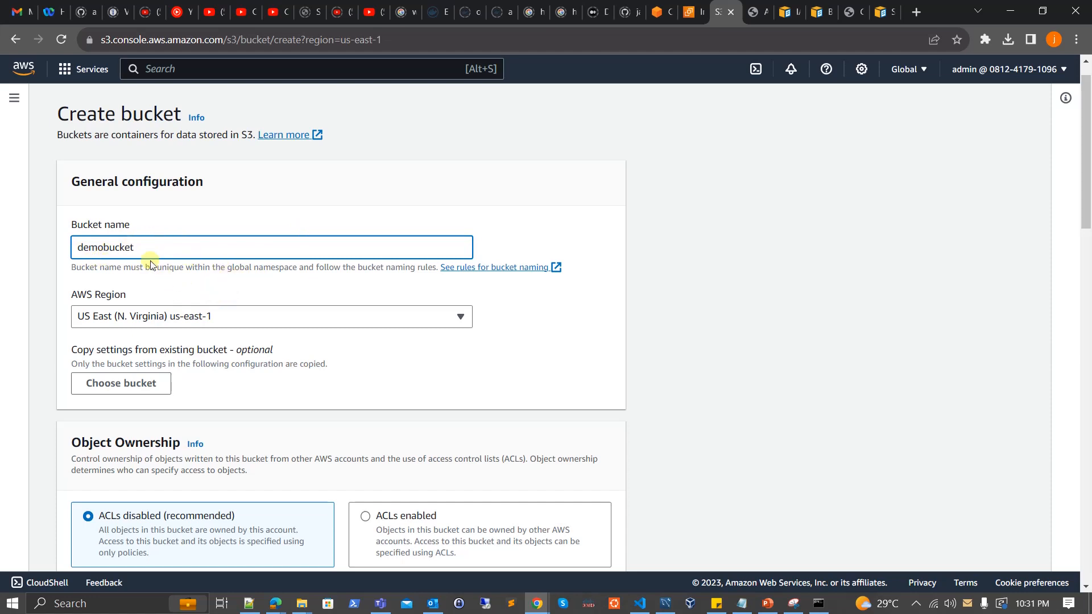
left_click(253, 297)
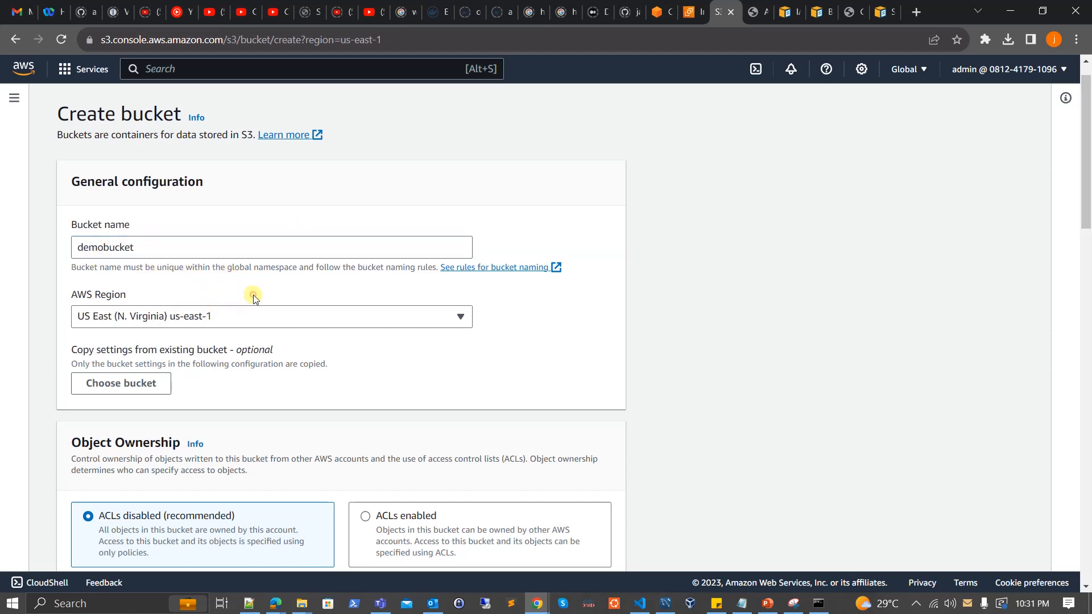
Step: Turn off Block all public access for the bucket and acknowledge that its objects might become public
scroll(341, 364, "down", 1)
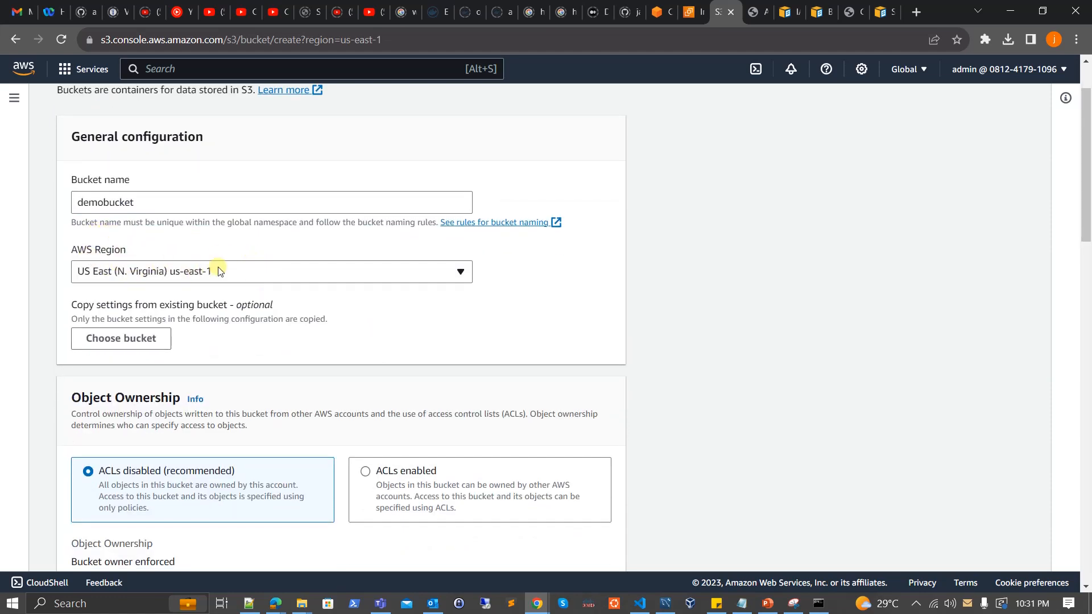
scroll(278, 366, "down", 2)
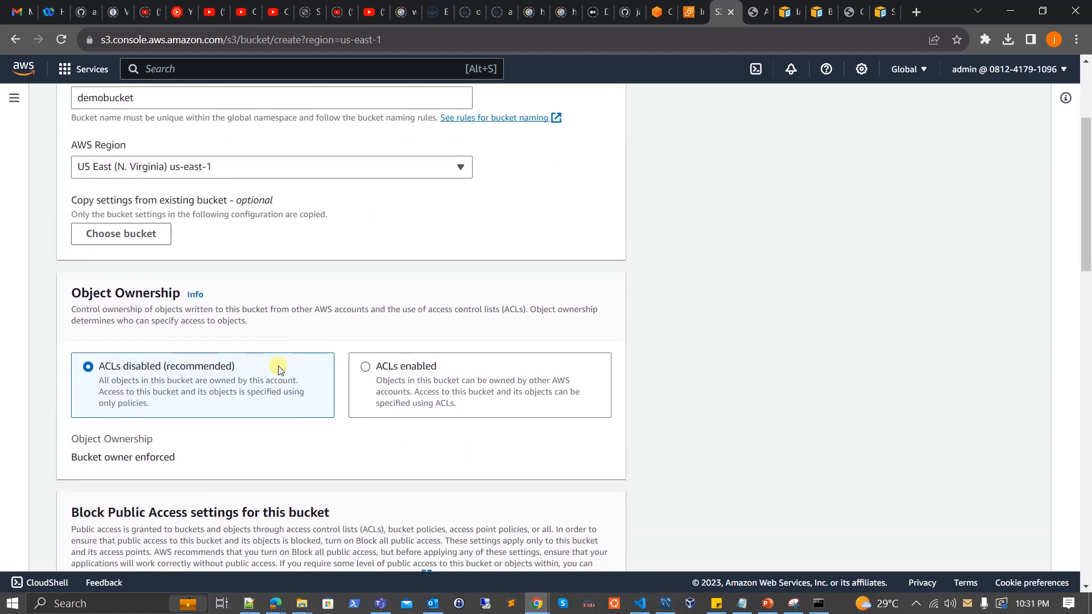
scroll(278, 368, "down", 3)
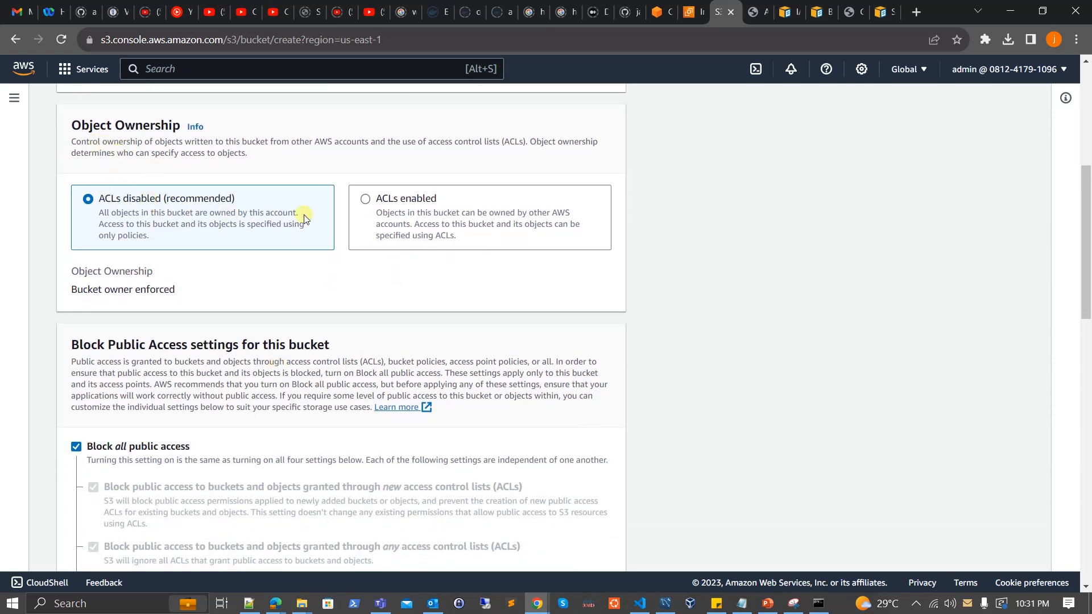
scroll(153, 278, "down", 2)
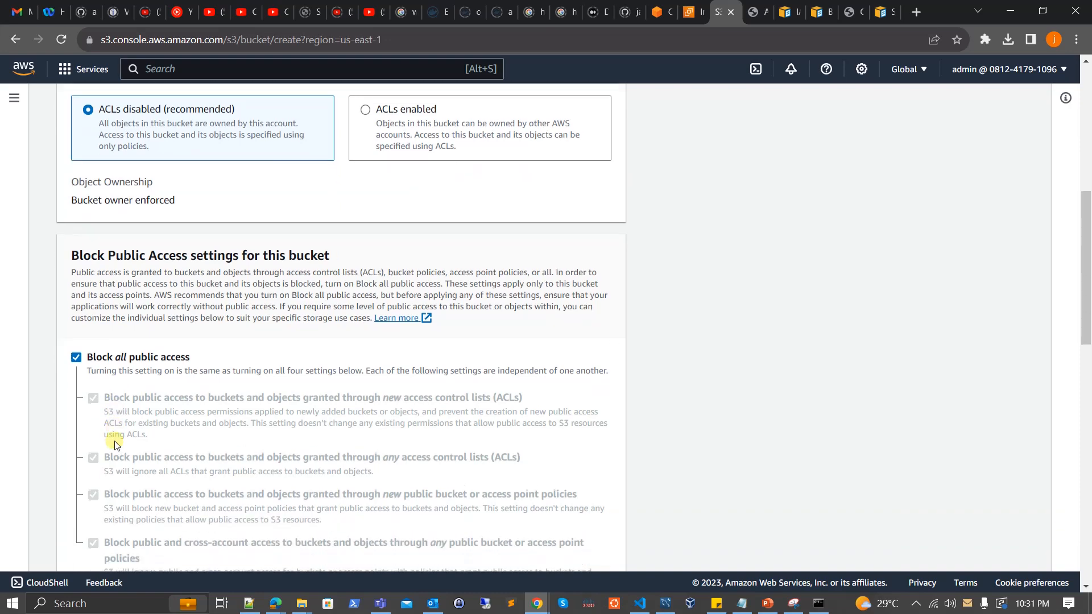
left_click(76, 359)
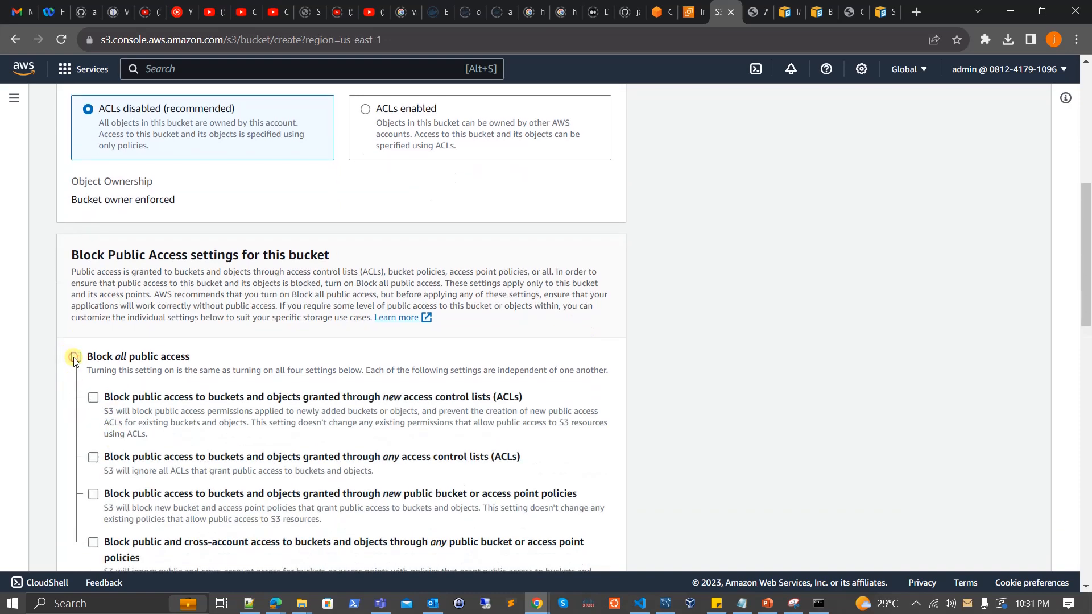
scroll(142, 375, "down", 4)
scroll(146, 381, "down", 4)
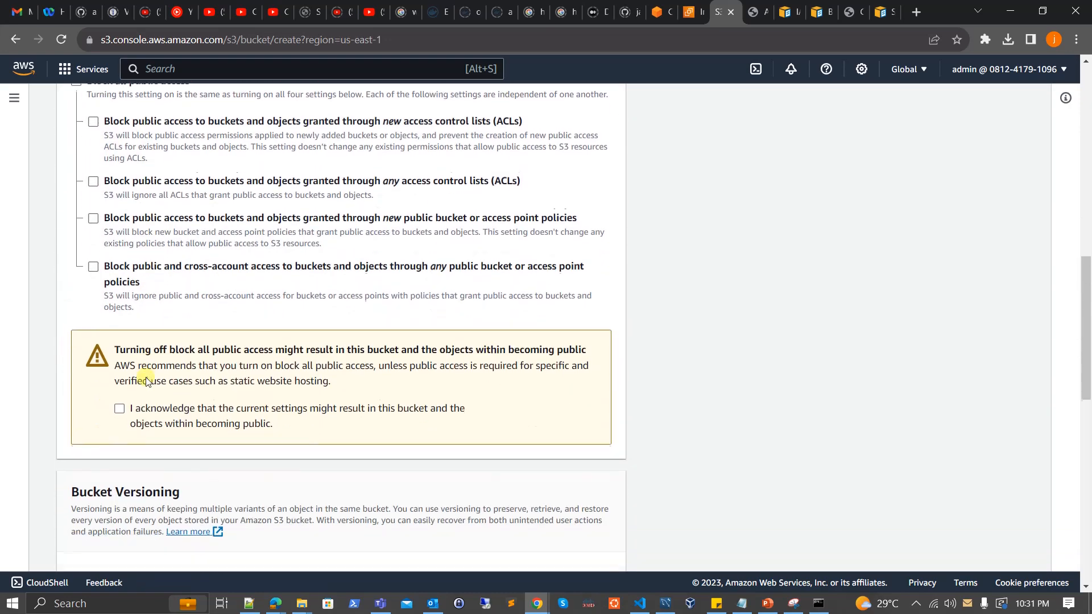
scroll(146, 381, "down", 1)
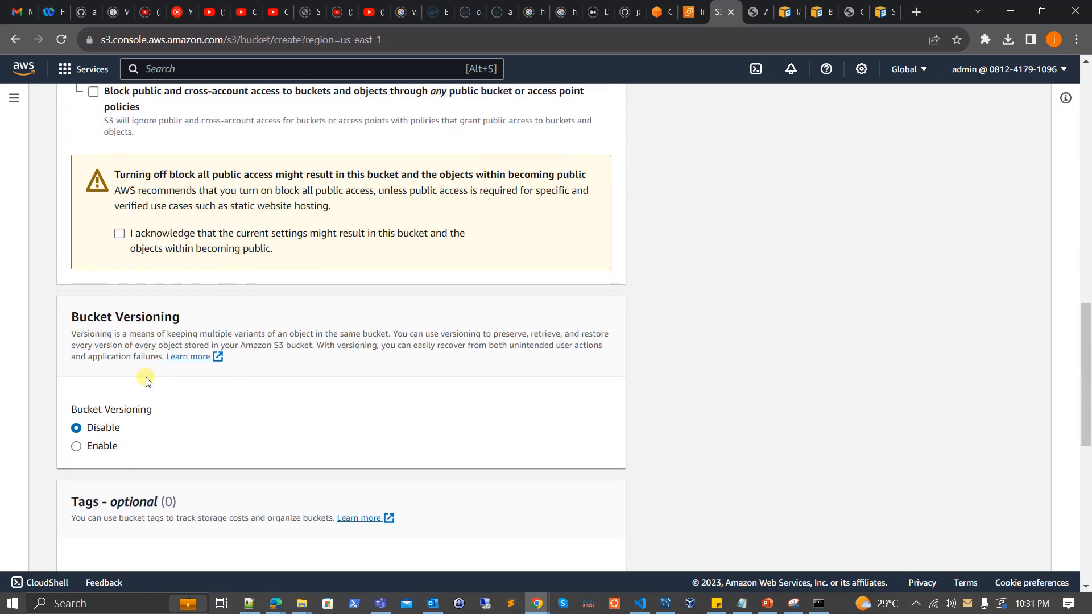
scroll(111, 227, "up", 5)
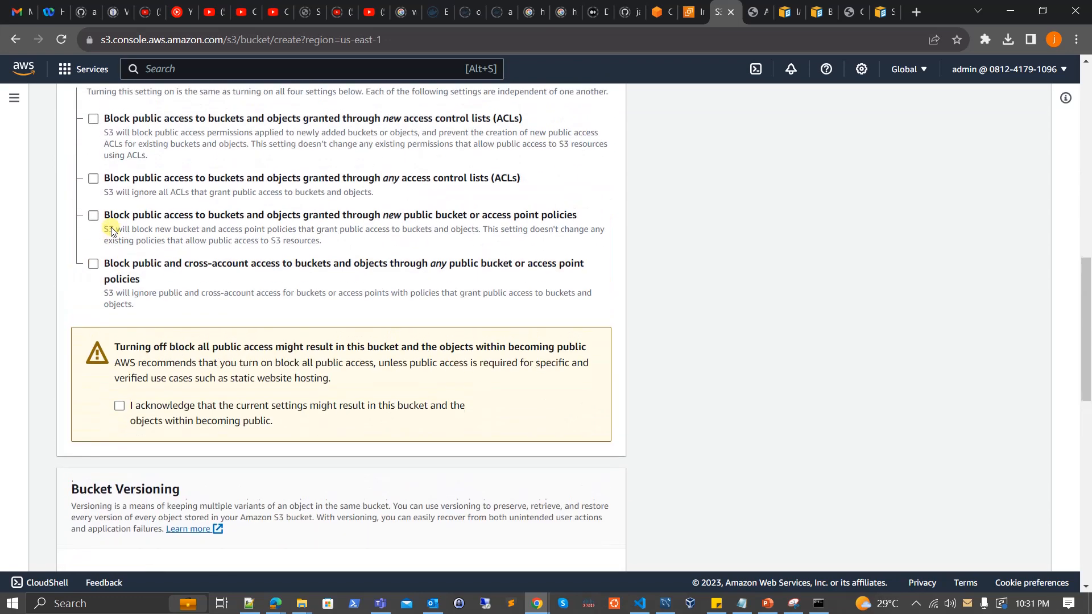
scroll(111, 227, "up", 1)
scroll(114, 250, "down", 2)
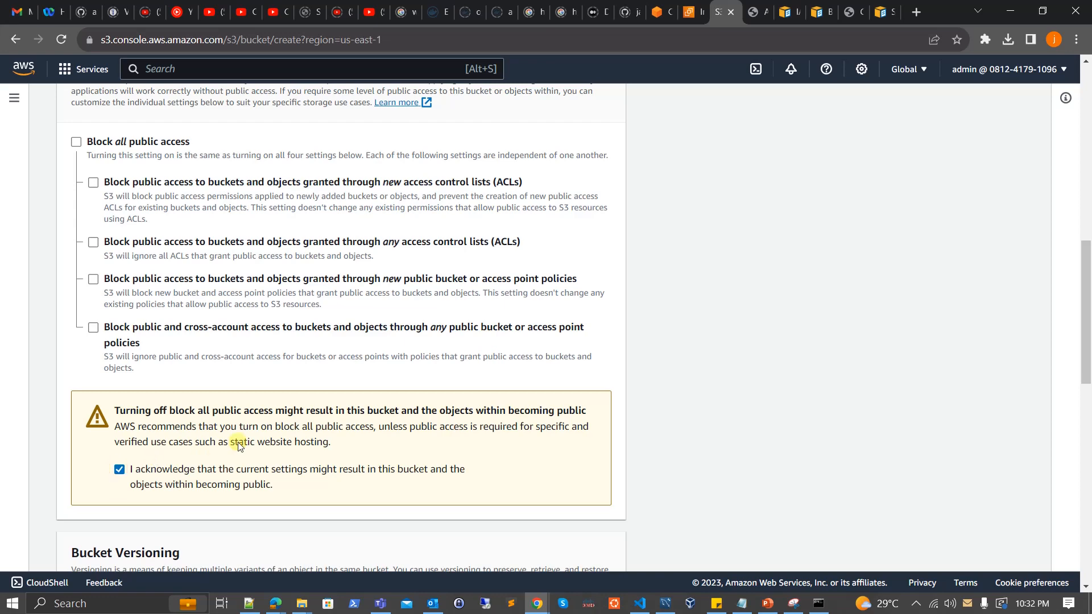
Step: Review the remaining bucket options, expand the advanced settings, and try to create the bucket as demobucket
scroll(239, 442, "down", 4)
scroll(239, 446, "down", 2)
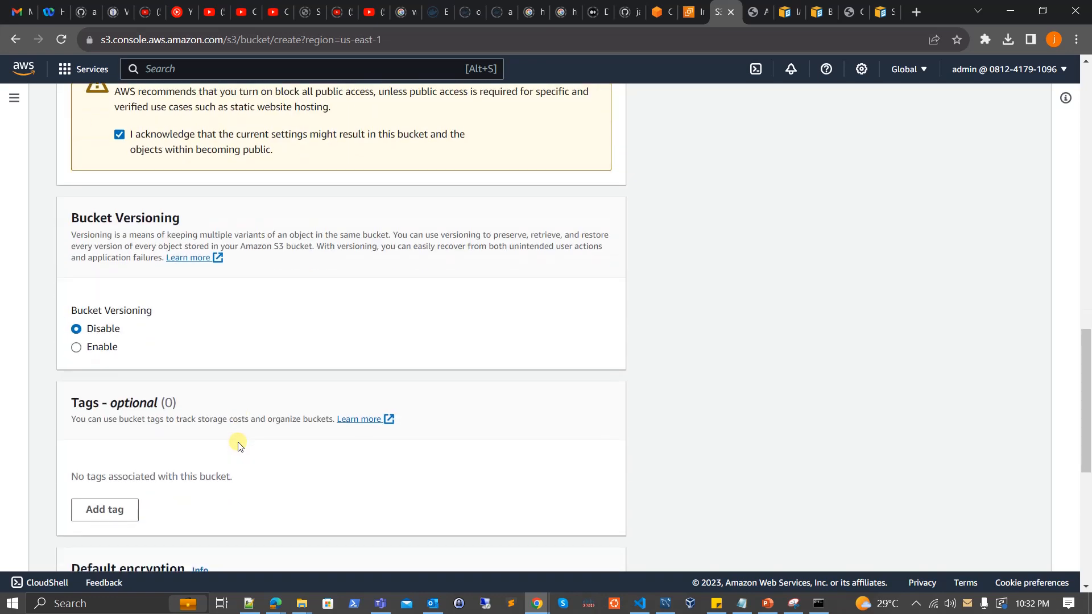
scroll(239, 445, "up", 6)
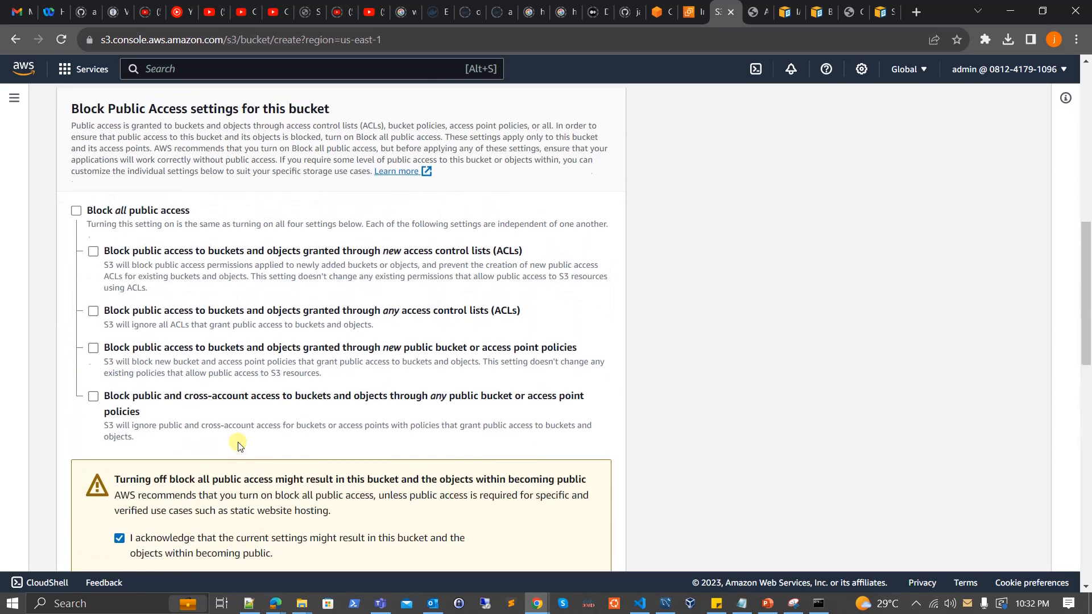
scroll(239, 445, "down", 9)
scroll(239, 445, "down", 3)
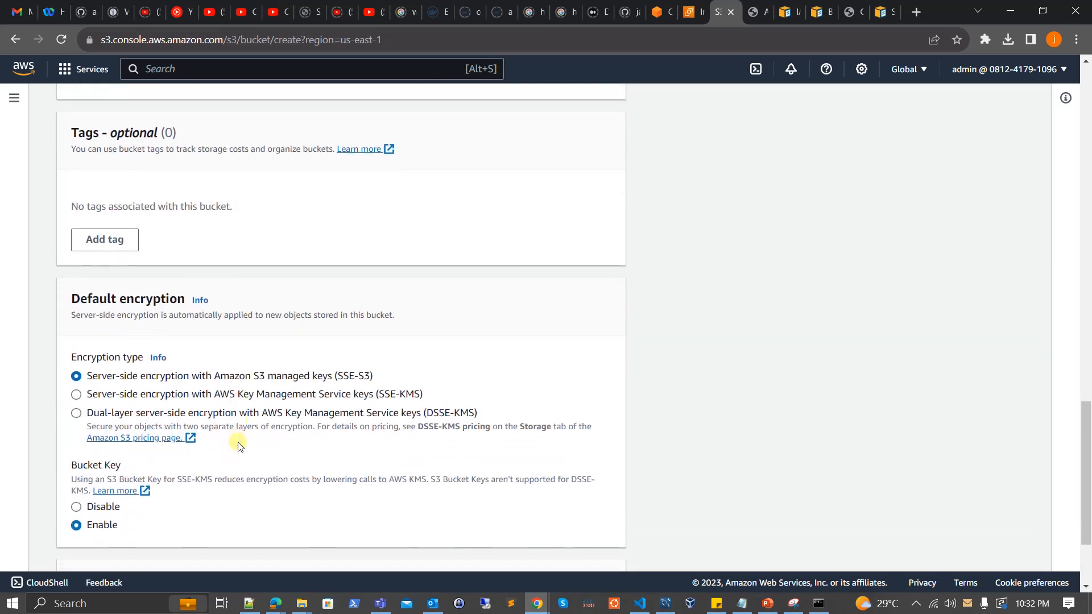
scroll(238, 446, "down", 1)
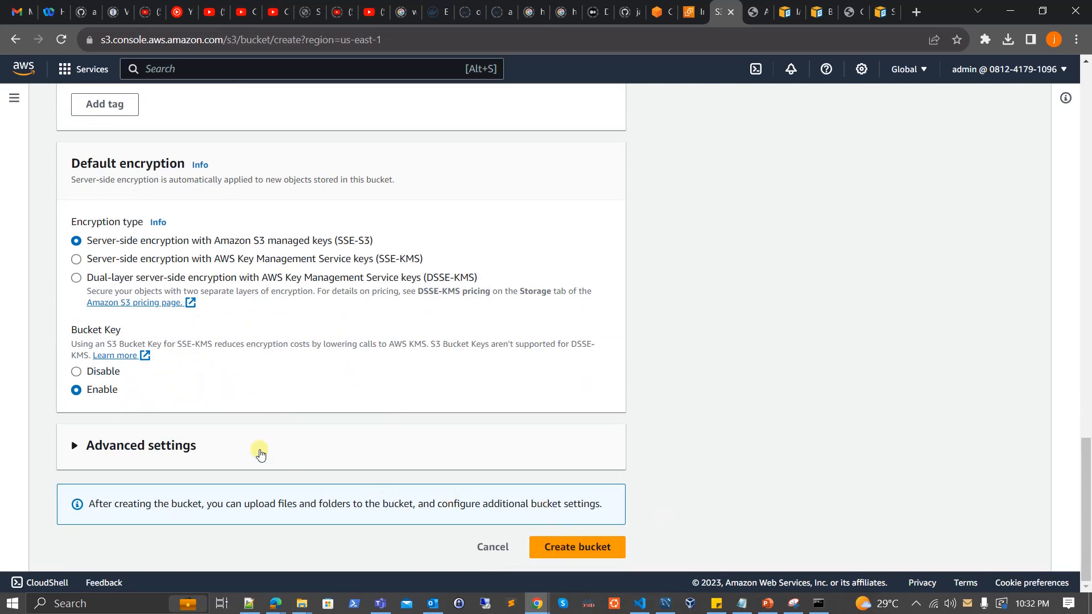
left_click(261, 449)
scroll(261, 452, "down", 3)
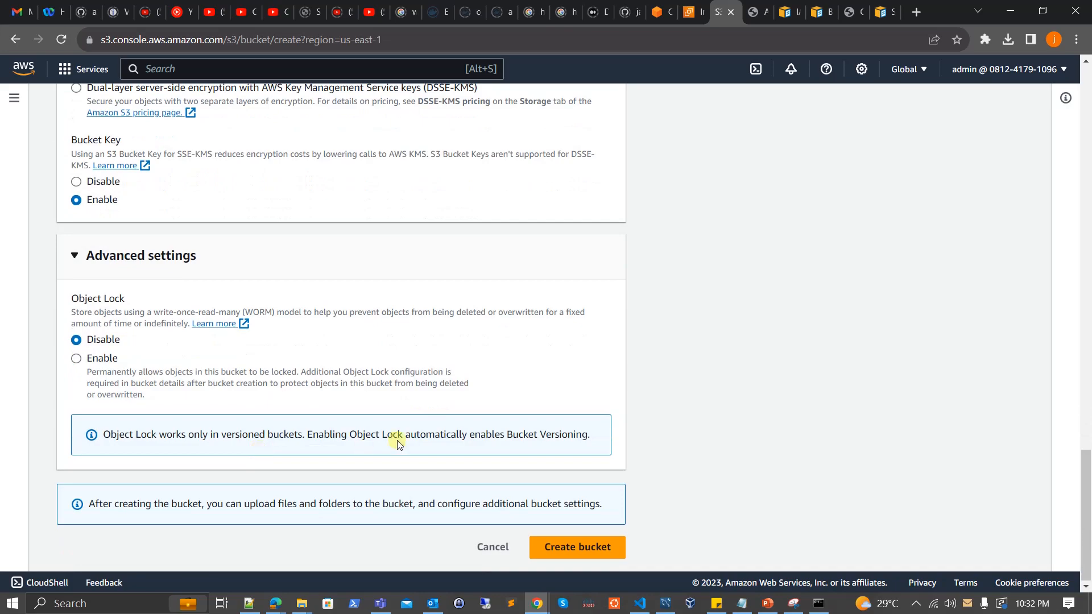
left_click(556, 548)
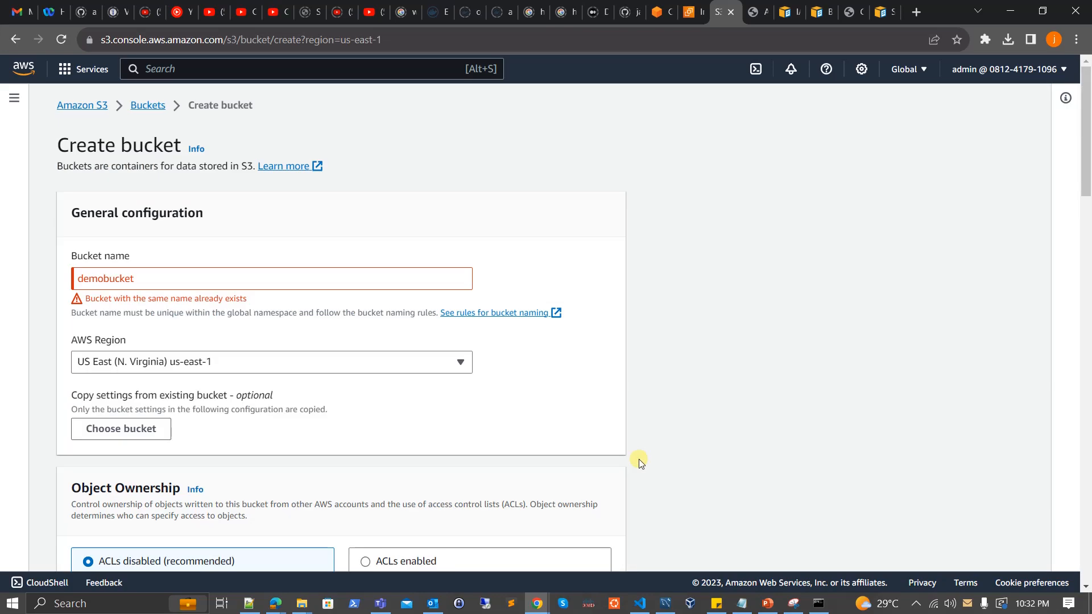
Step: Try the bucket names demobucket123 and demobucket123a
left_click(167, 283)
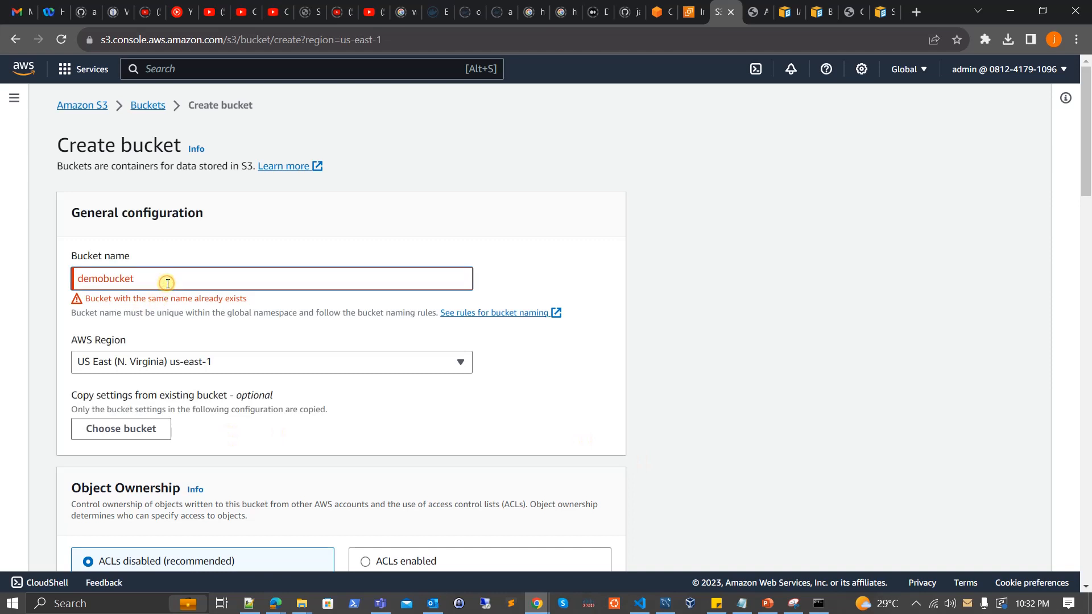
type("12")
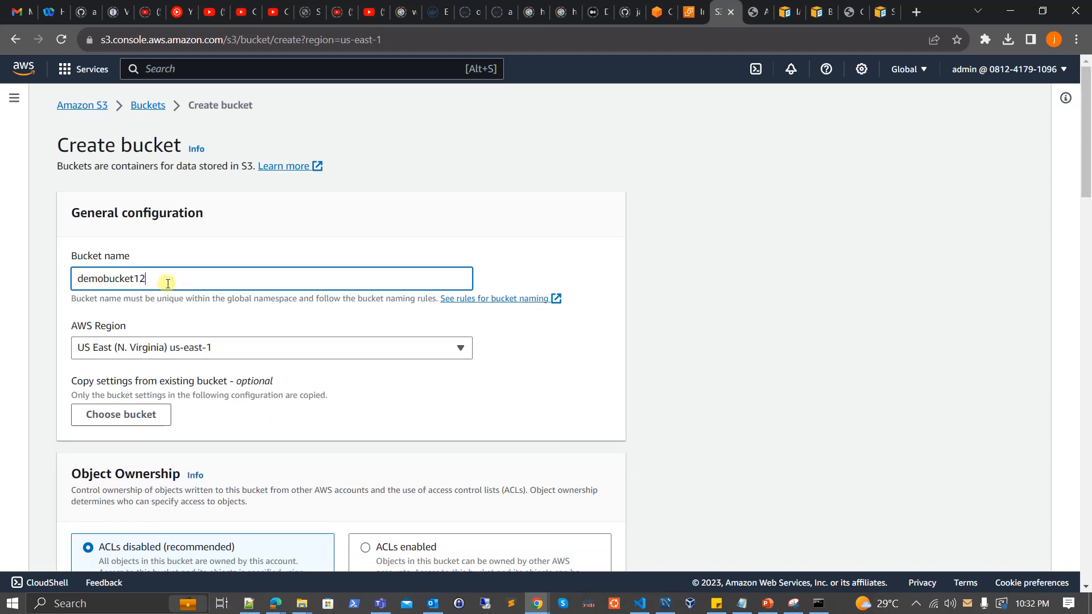
type("3")
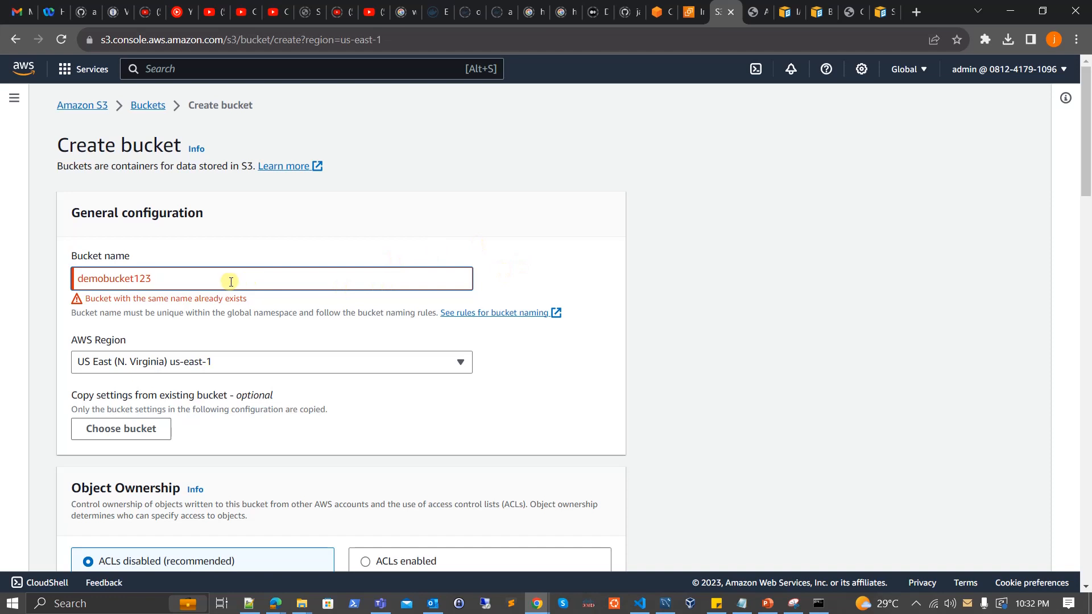
type("ab")
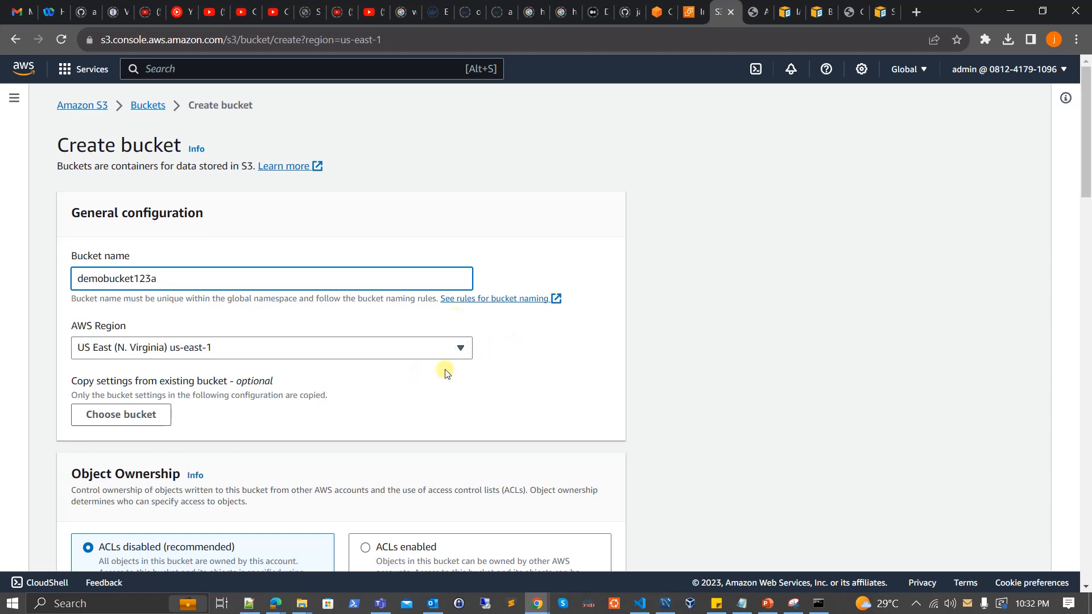
left_click(642, 329)
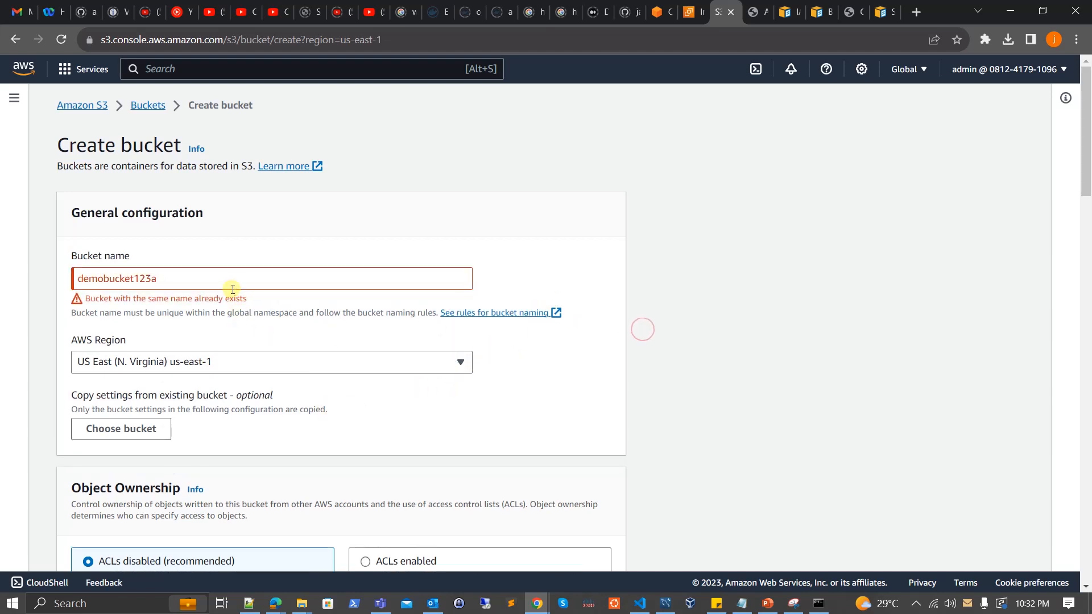
Step: Change the bucket name to demobucket123ab and create the bucket
left_click(232, 288)
type("b")
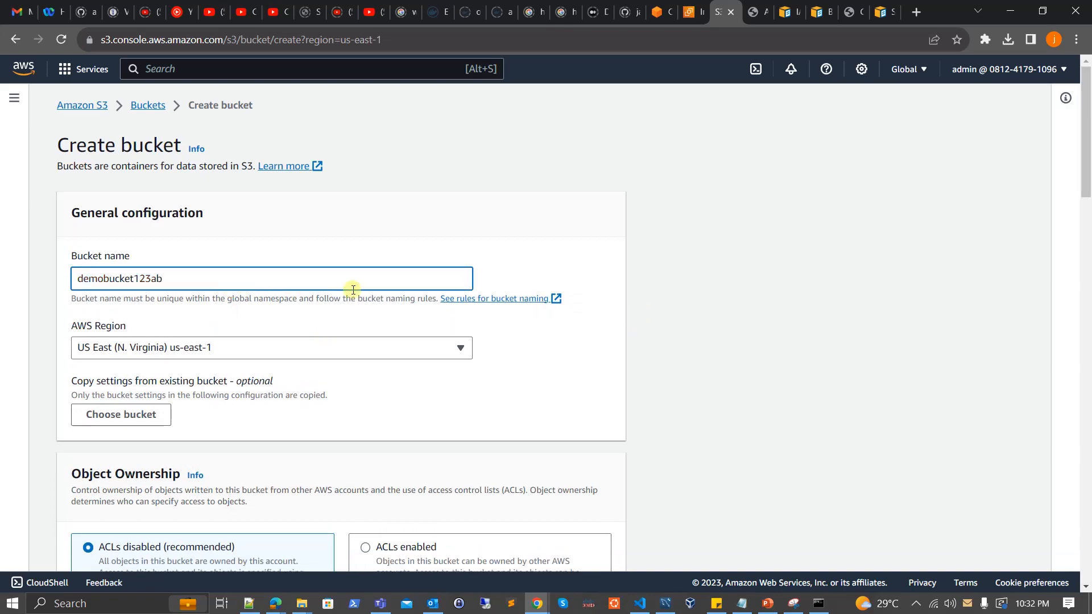
scroll(714, 343, "down", 20)
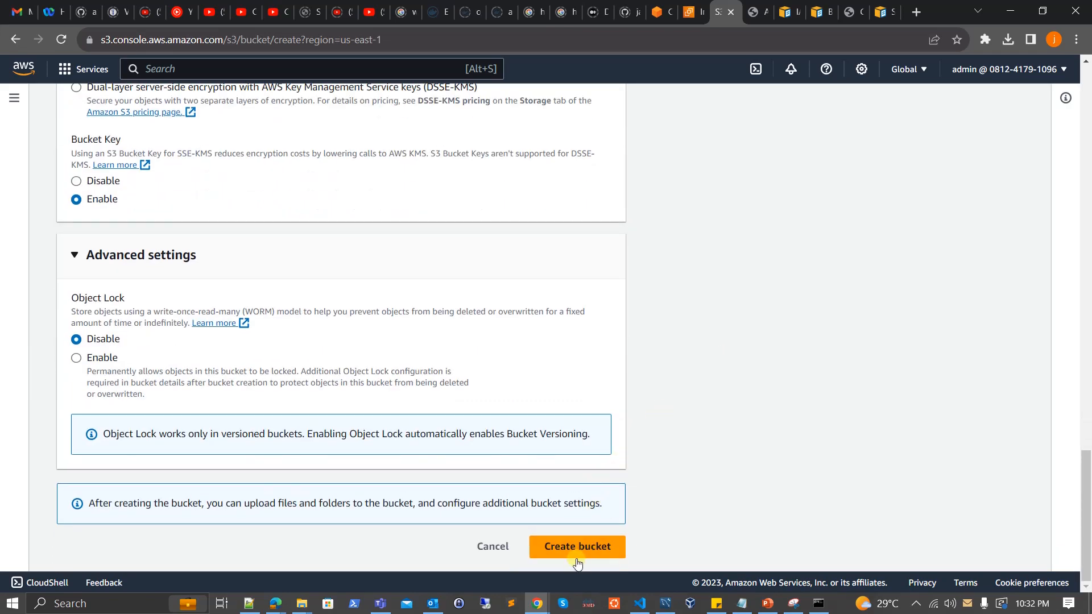
left_click(572, 554)
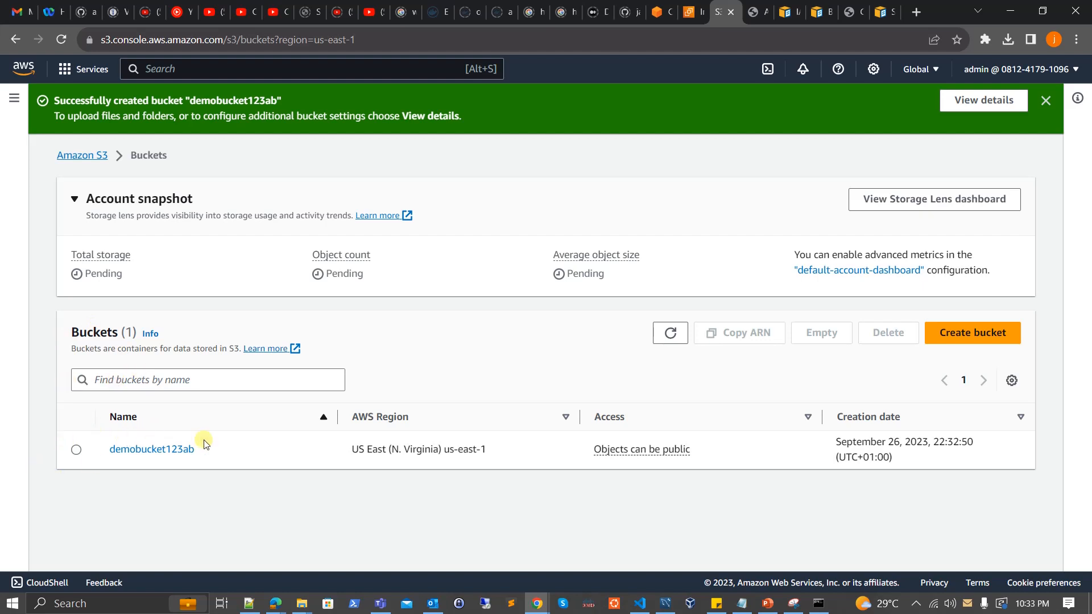
left_click(149, 453)
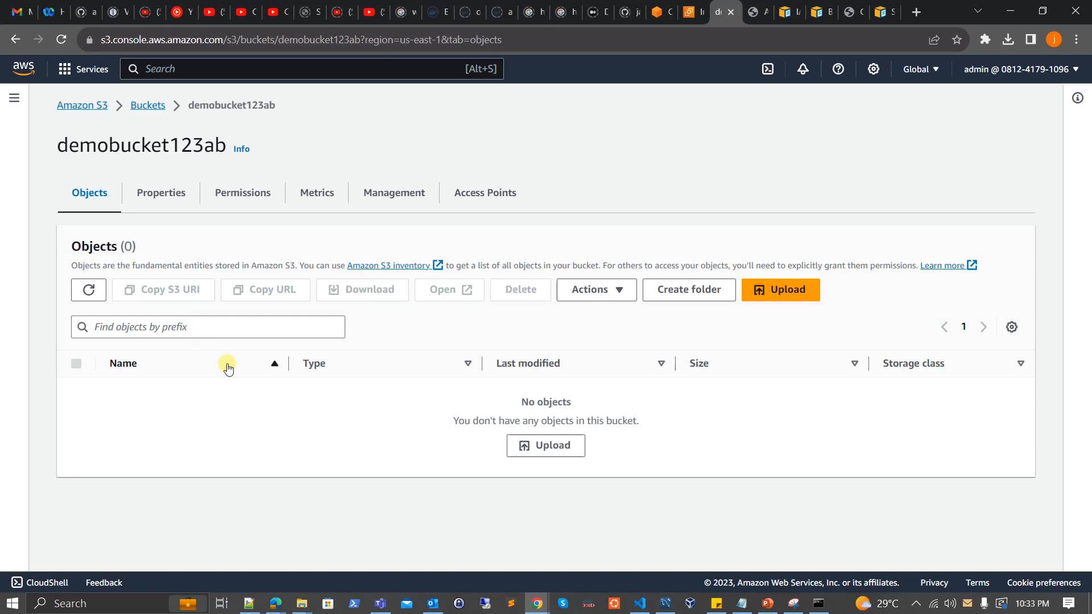
left_click(562, 448)
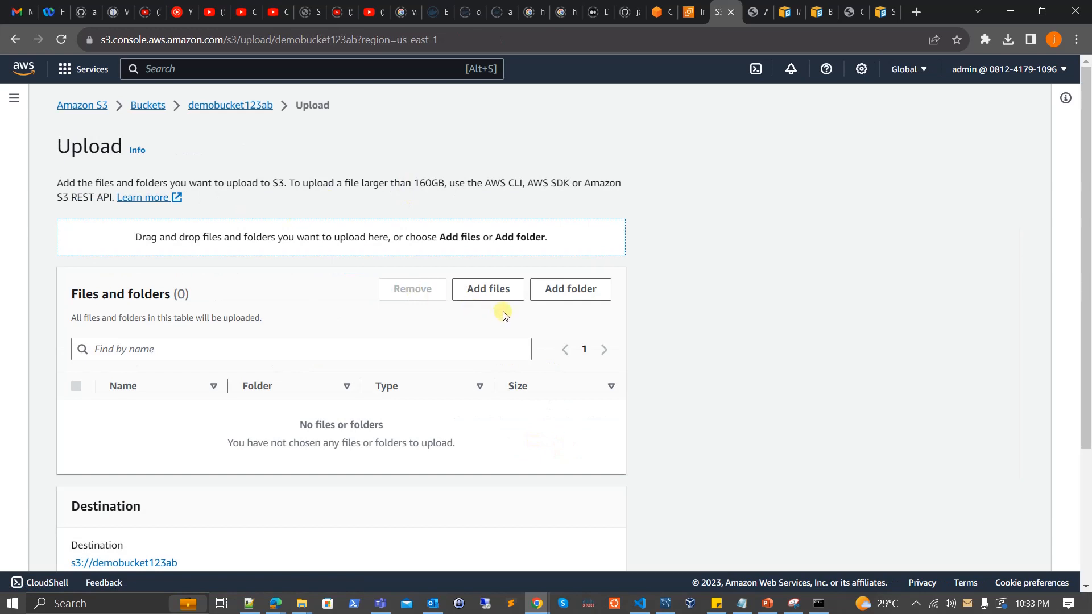
left_click(503, 291)
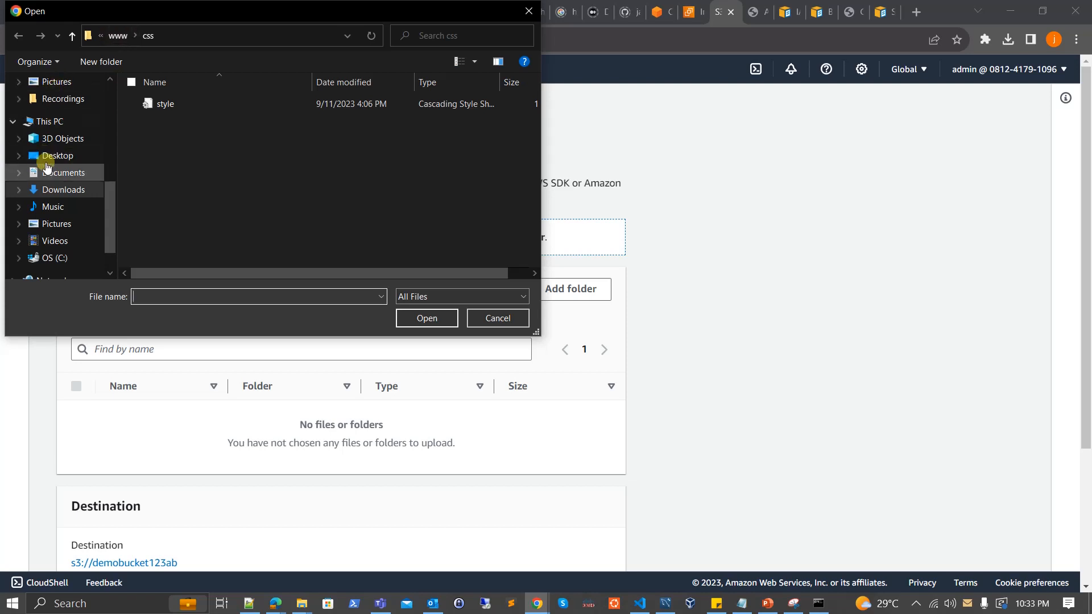
left_click(50, 191)
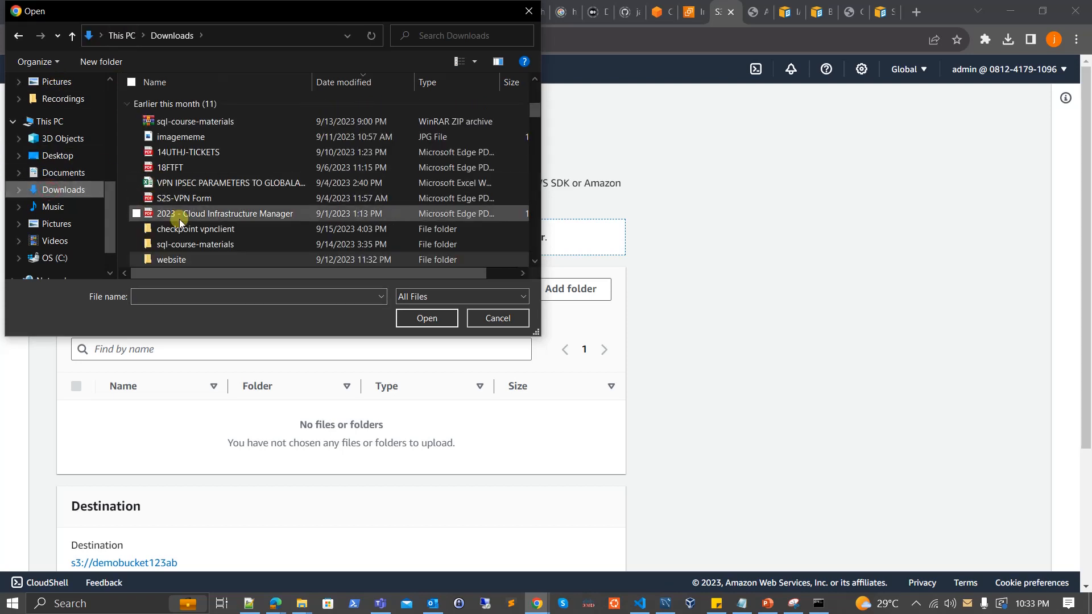
double_click(171, 260)
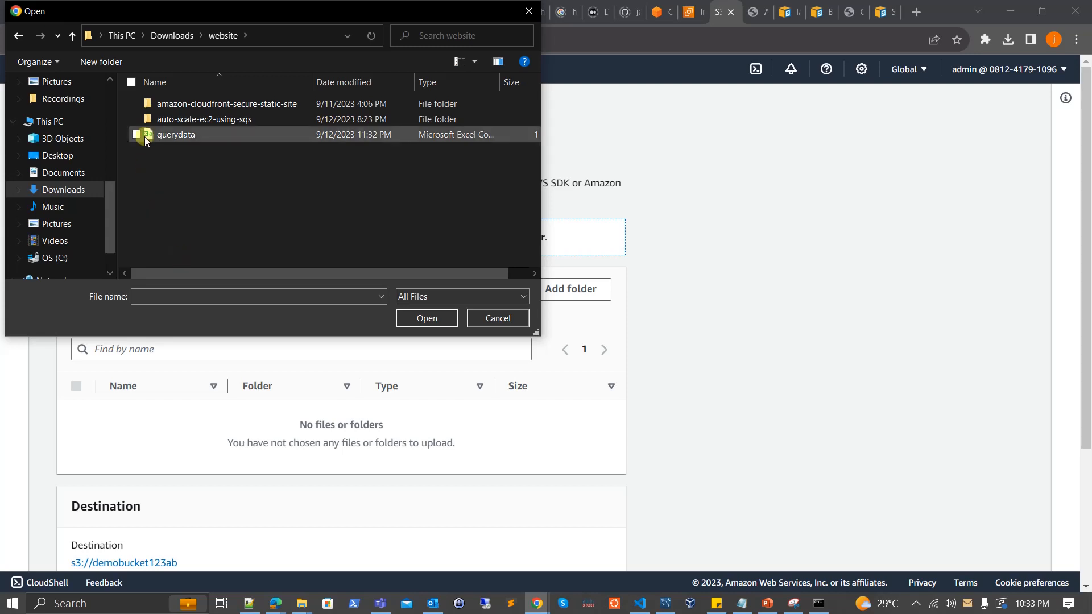
double_click(193, 103)
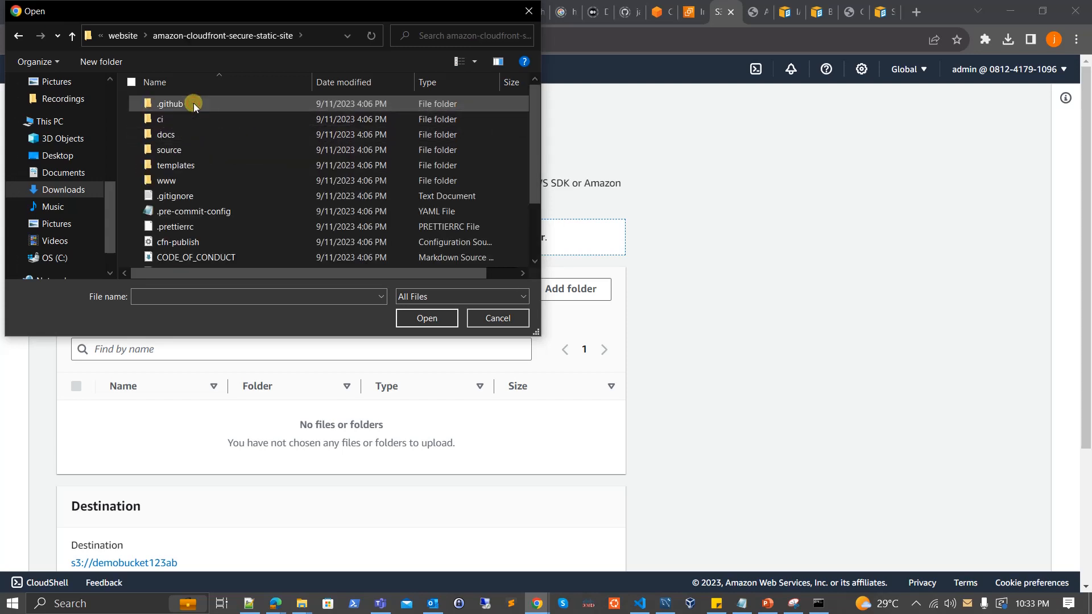
double_click(167, 183)
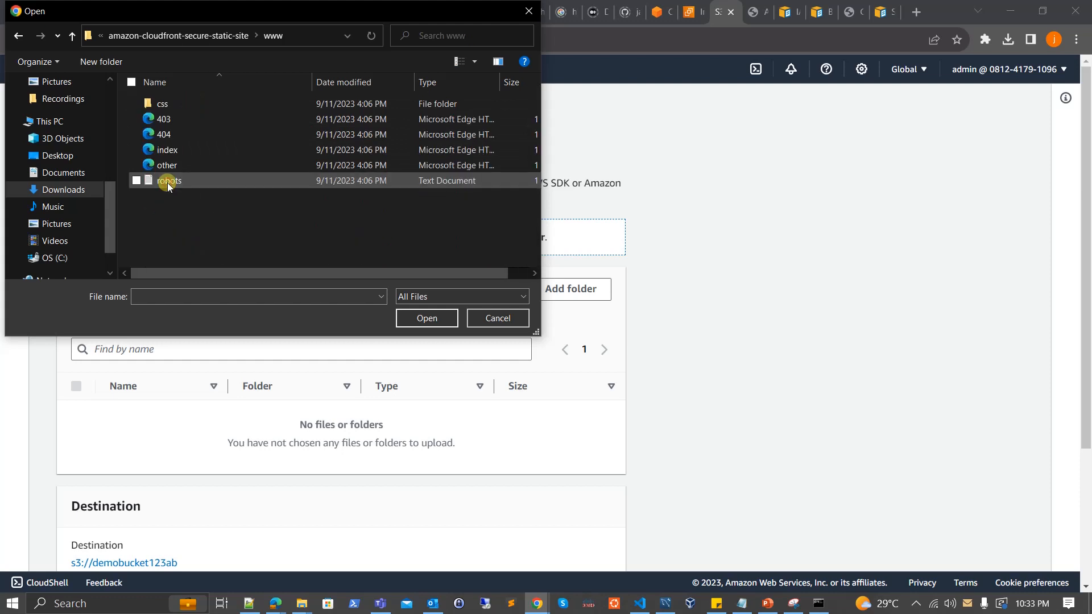
Step: Add the files 403, 404, index, other and robots from the www folder to the upload list
left_click(137, 119)
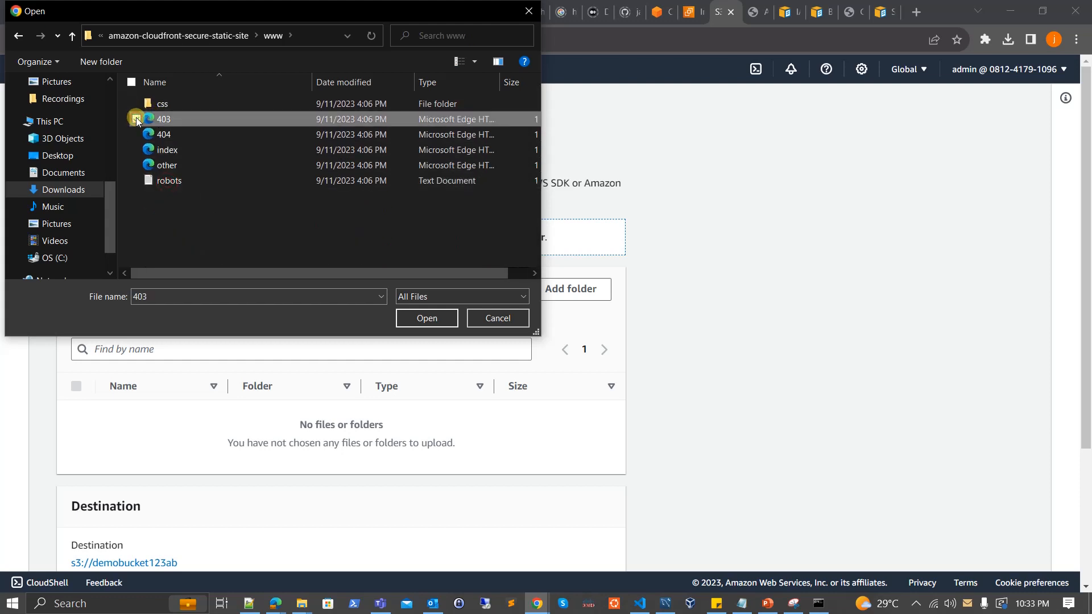
left_click(137, 135)
left_click(136, 150)
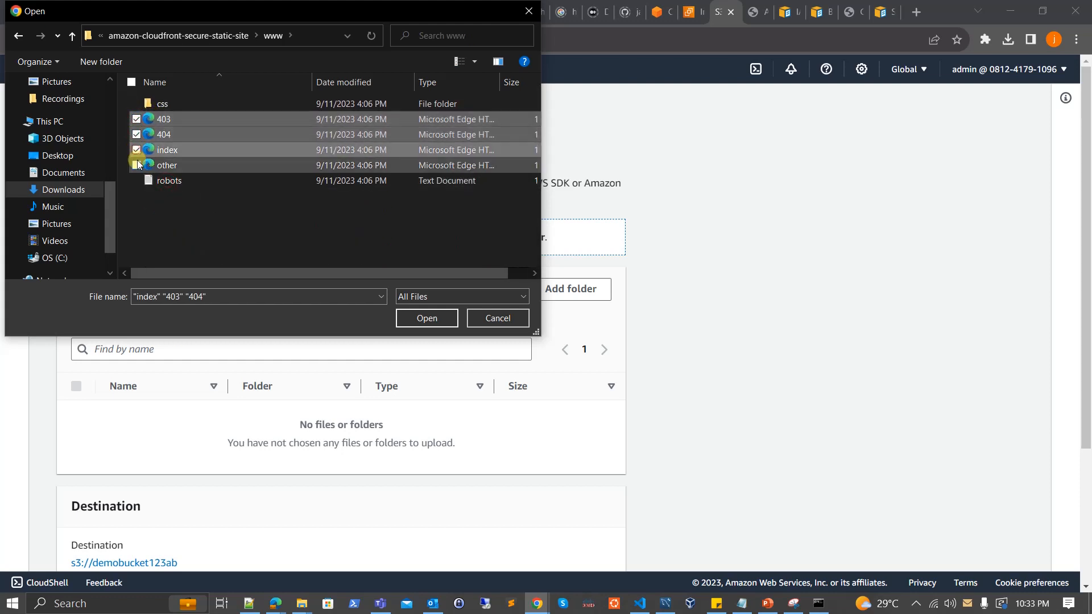
left_click(137, 165)
left_click(136, 180)
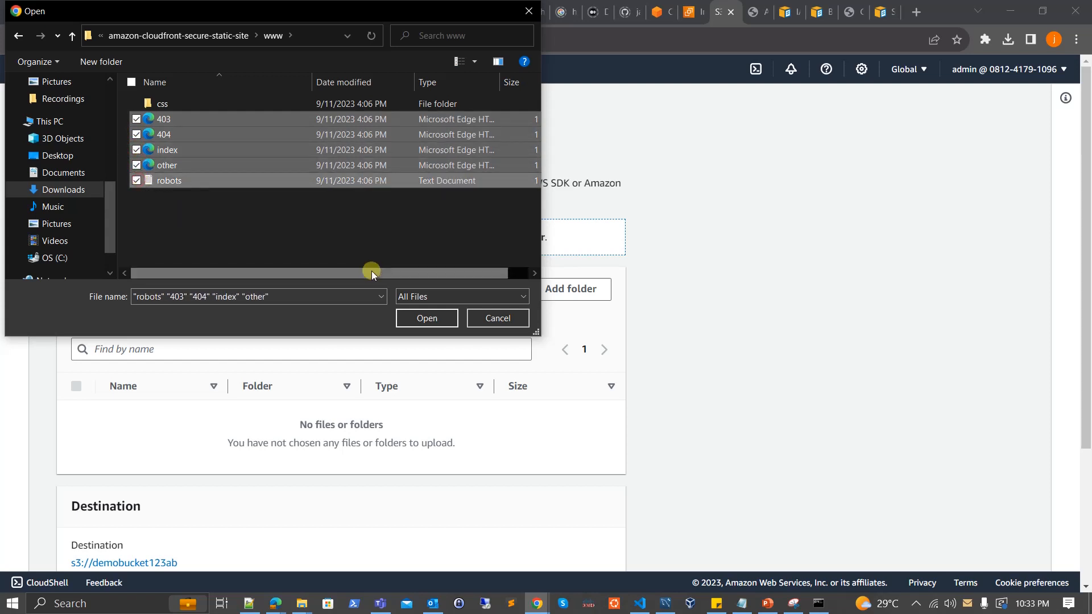
left_click(446, 318)
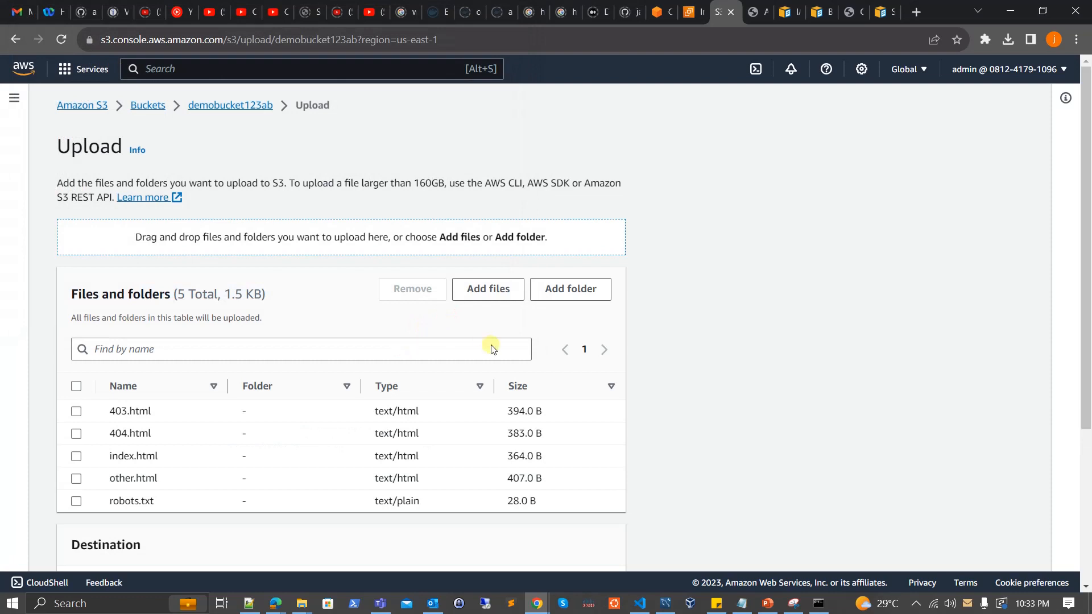
Step: Add the css folder from www to the upload list and allow the browser to upload its contents
left_click(563, 291)
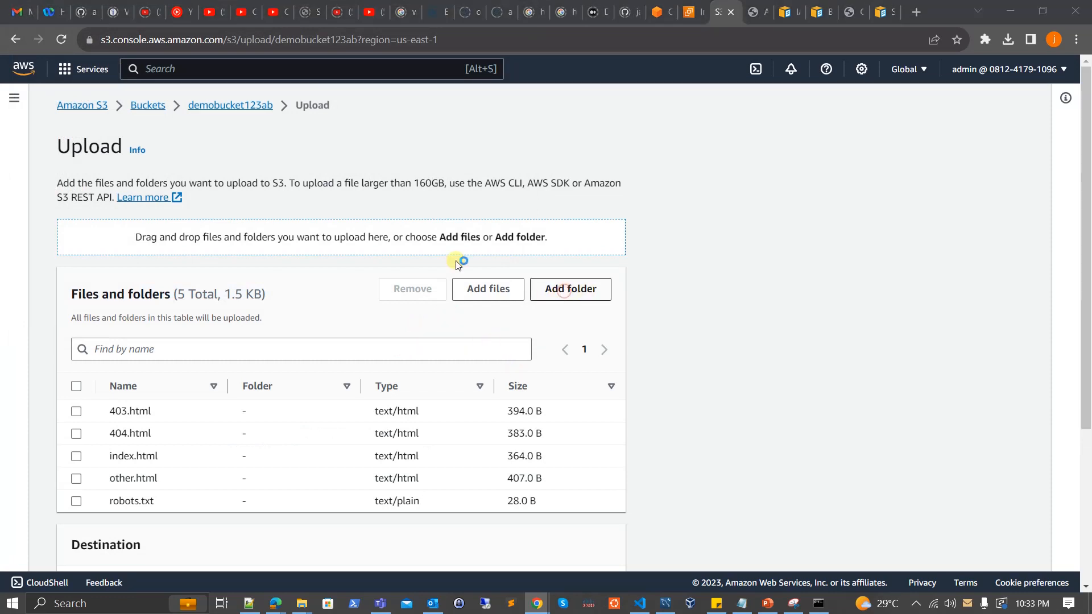
left_click(136, 103)
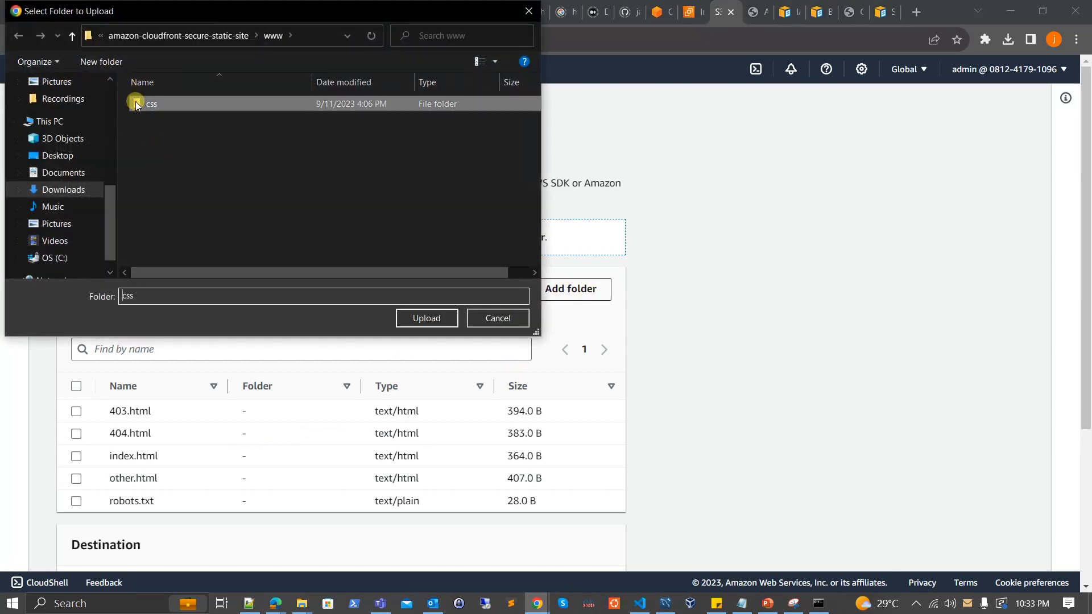
left_click(444, 317)
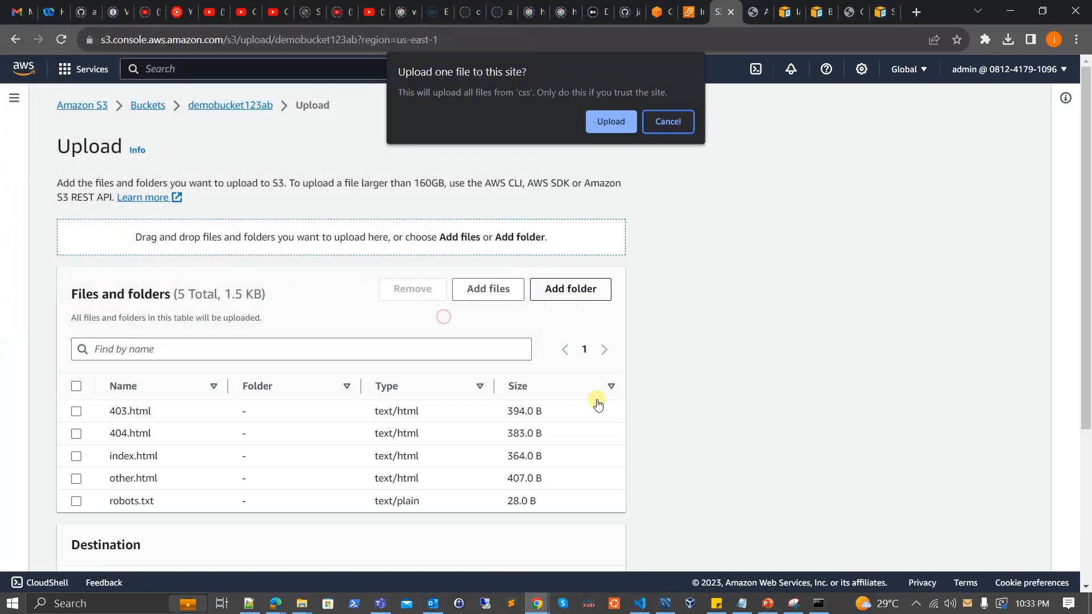
left_click(619, 117)
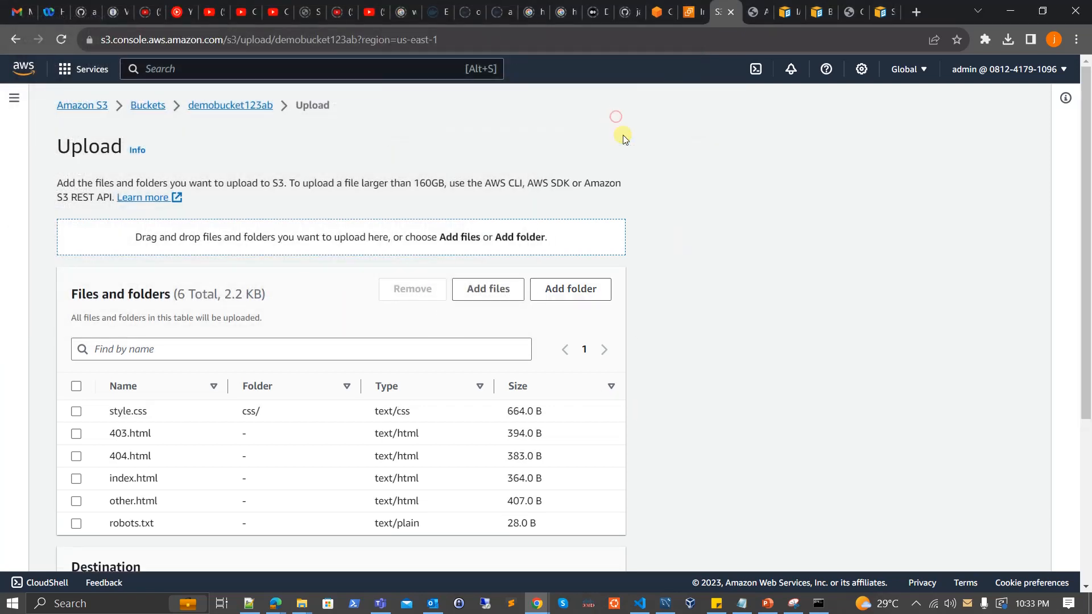
Step: Upload the listed files and folder to demobucket123ab and close the upload status page
scroll(666, 316, "down", 3)
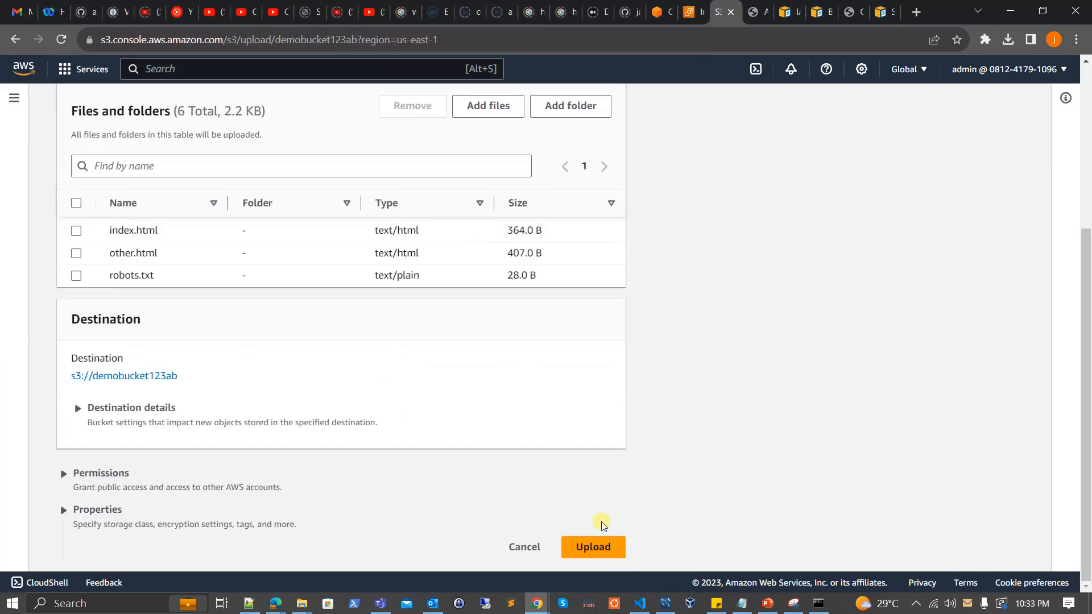
left_click(598, 544)
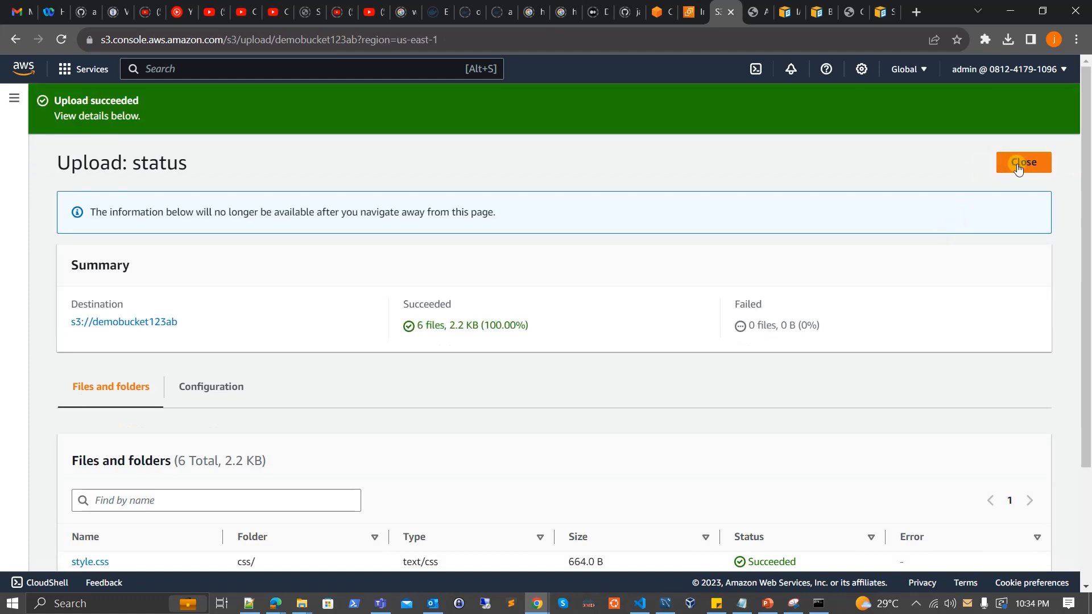
left_click(1018, 165)
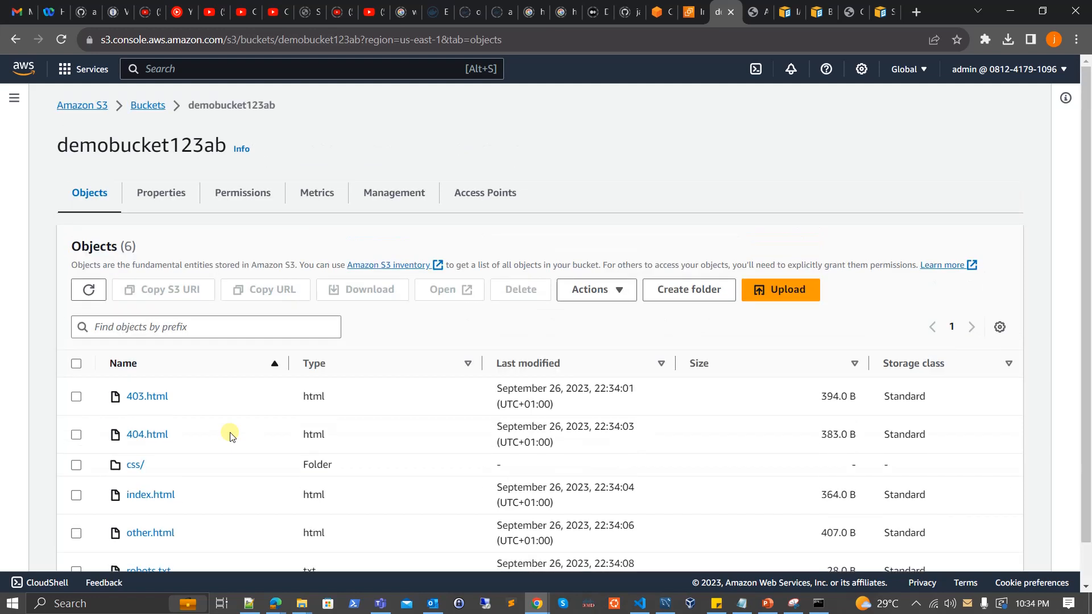
Step: Copy the object URL of index.html, test it in a new browser tab, and return to the bucket
scroll(230, 436, "down", 1)
scroll(198, 303, "up", 1)
scroll(132, 479, "down", 1)
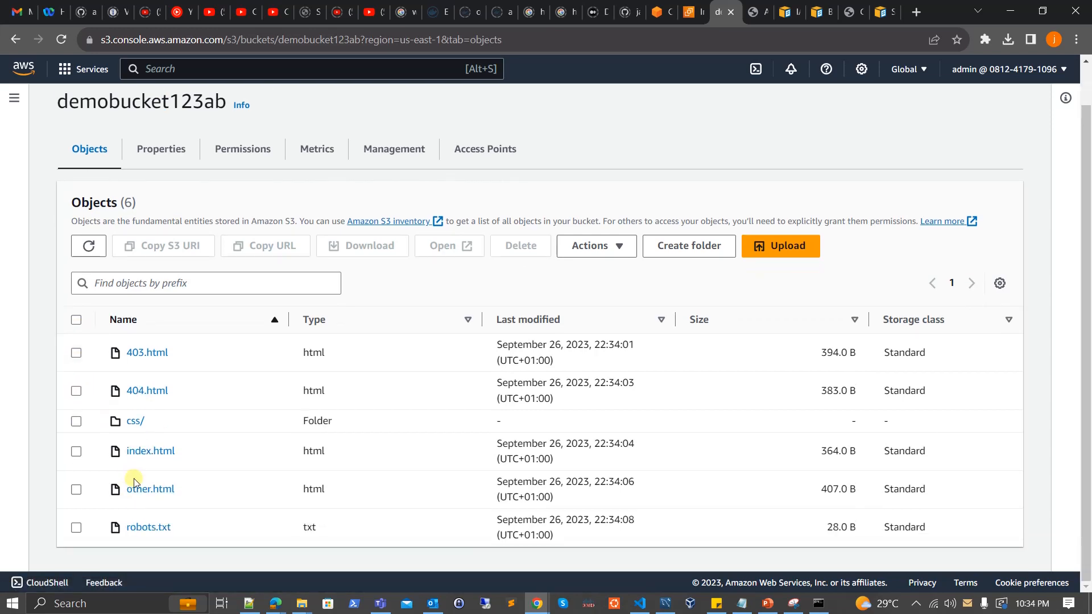
left_click(76, 452)
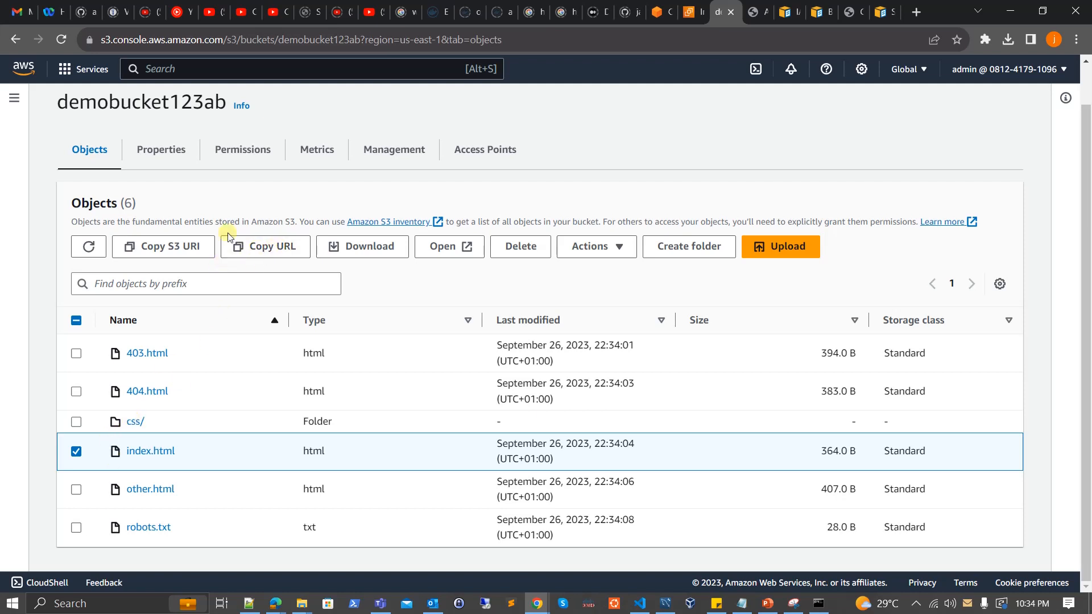
left_click(258, 250)
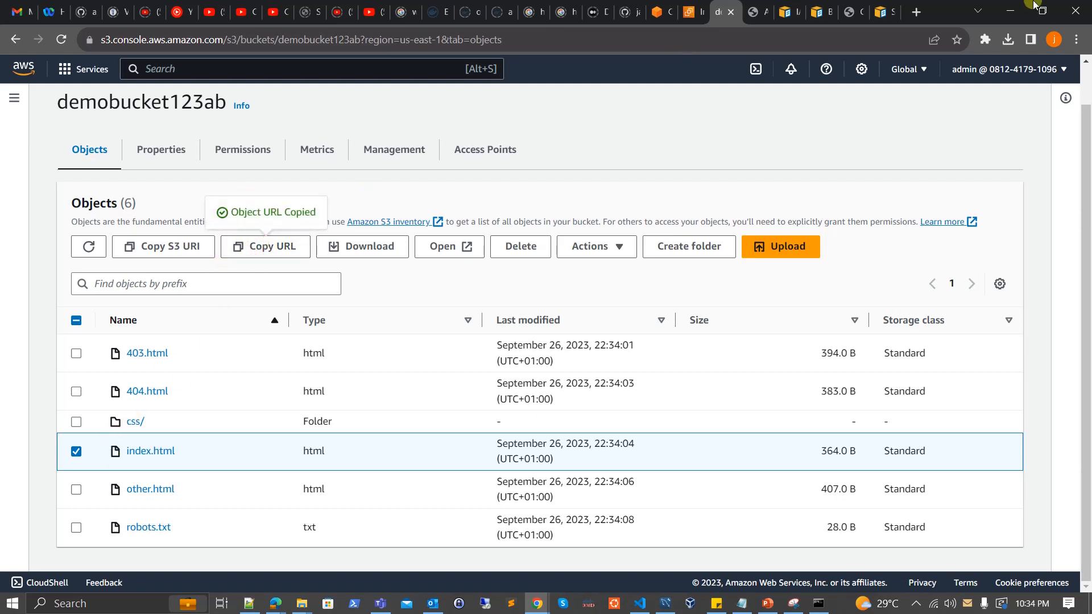
left_click(916, 16)
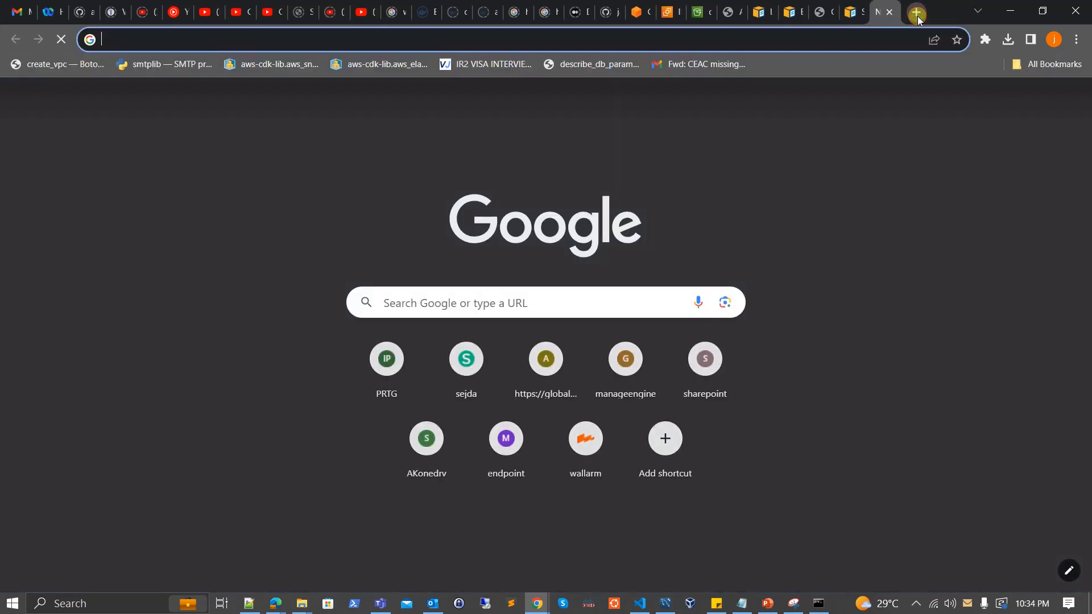
key("ctrl+v")
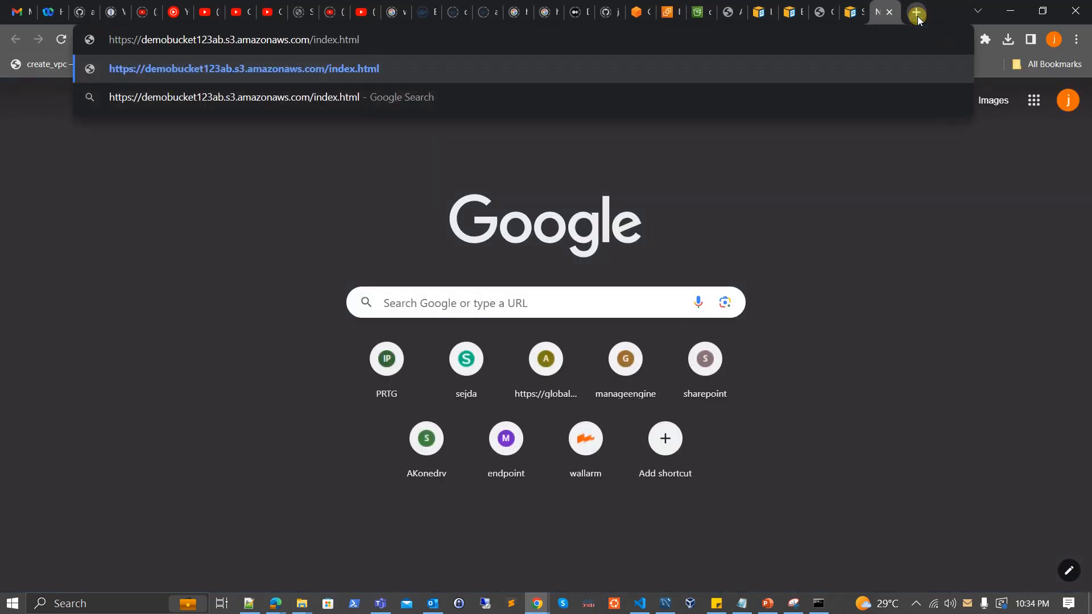
key("Return")
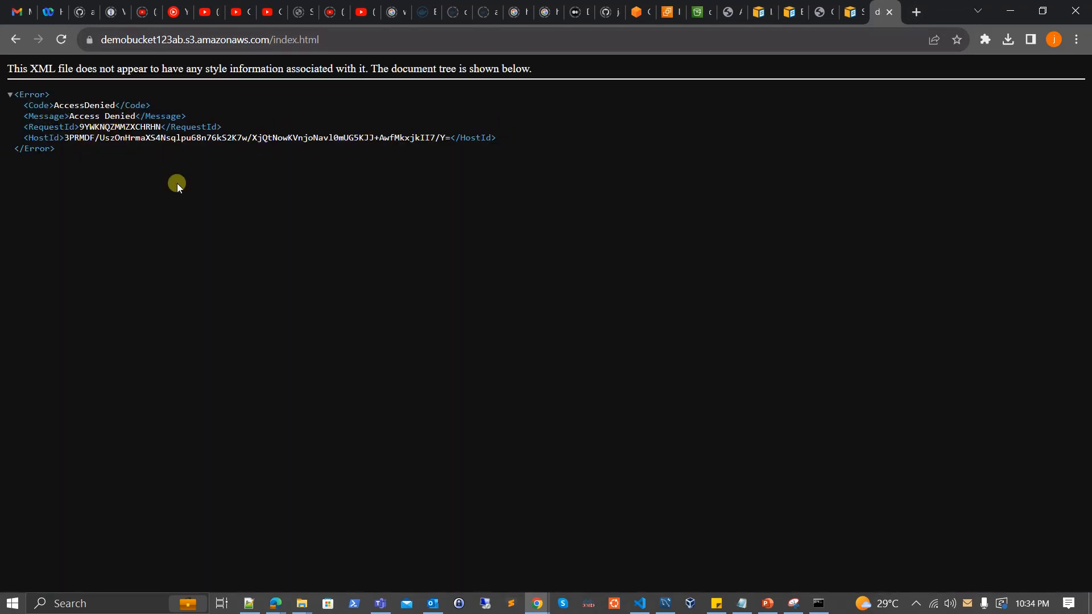
left_click(887, 14)
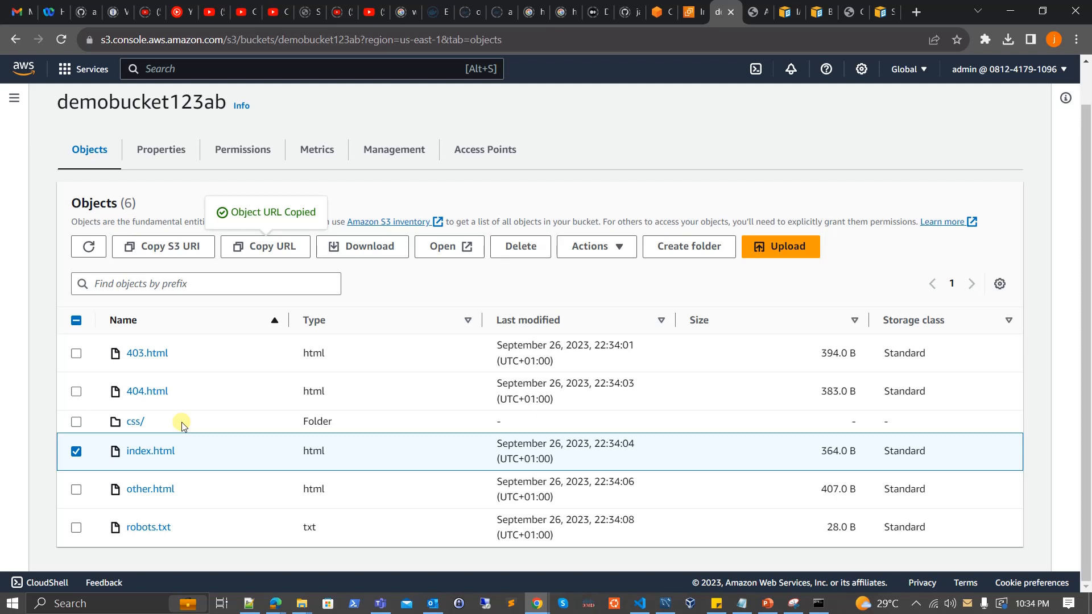
Step: Find the bucket policy in the permissions of demobucket123ab and open it for editing
scroll(182, 422, "up", 2)
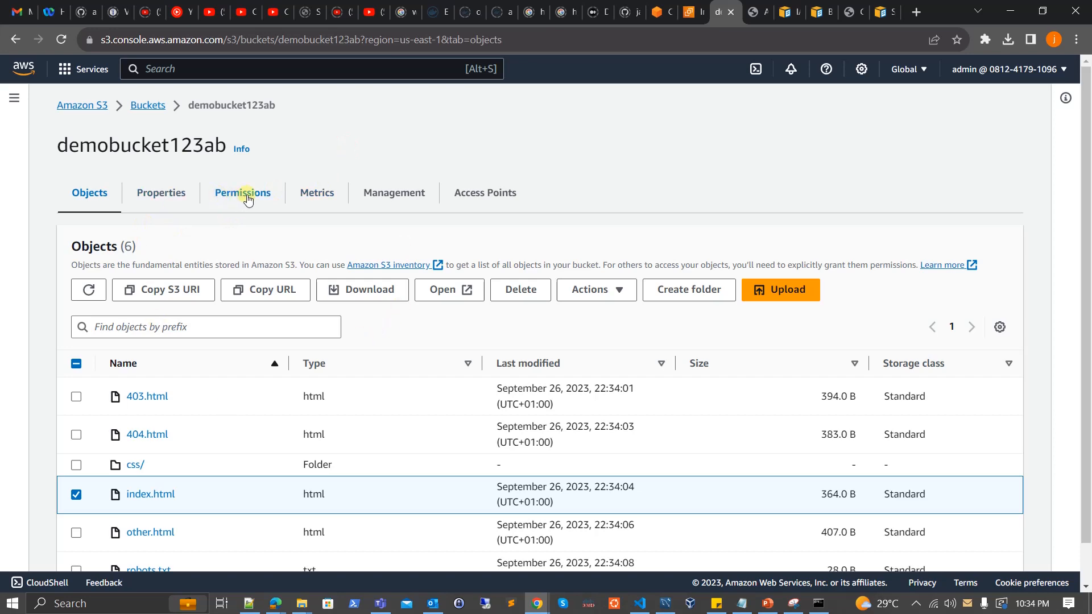
left_click(247, 197)
scroll(282, 318, "down", 5)
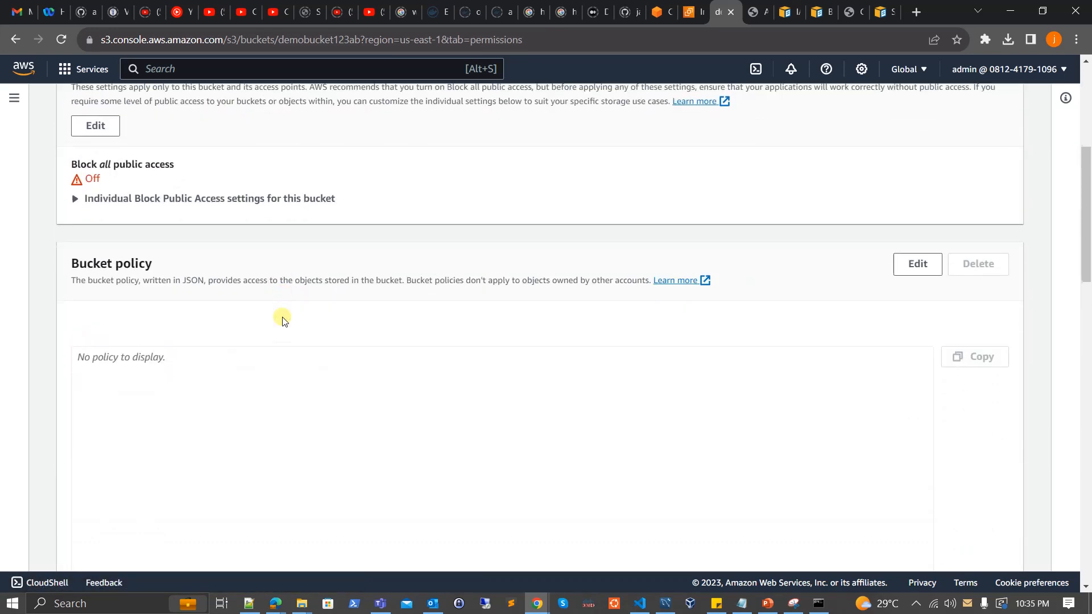
scroll(282, 318, "down", 3)
scroll(281, 319, "up", 1)
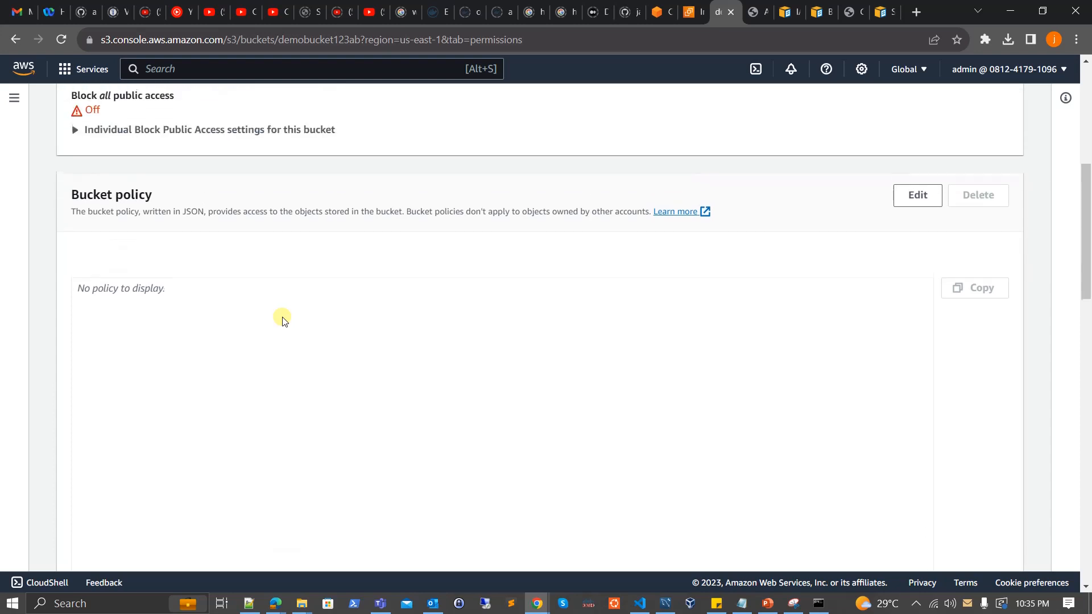
scroll(284, 317, "up", 1)
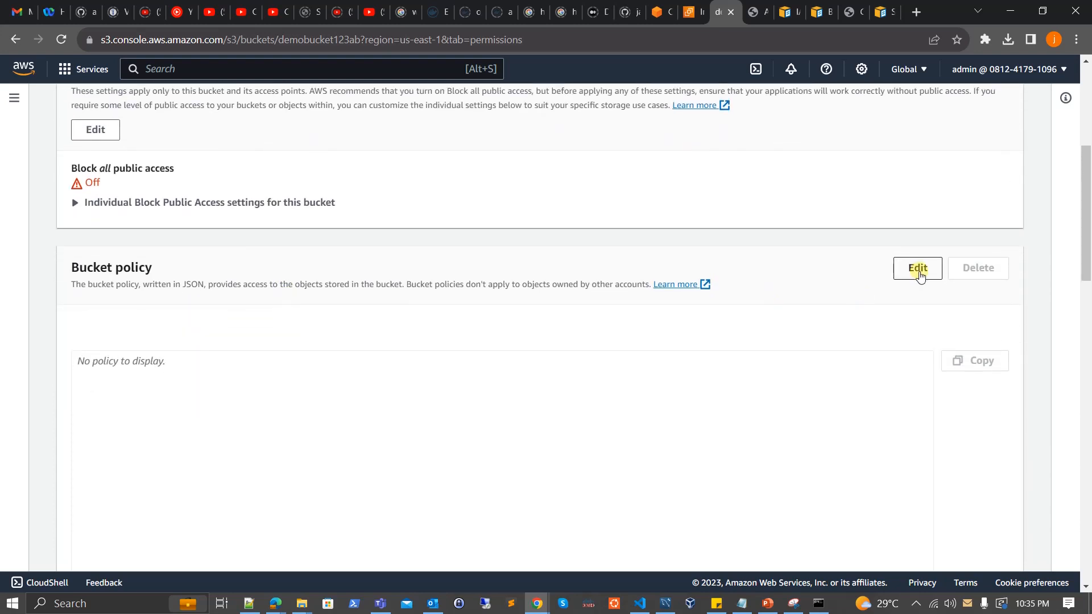
left_click(918, 270)
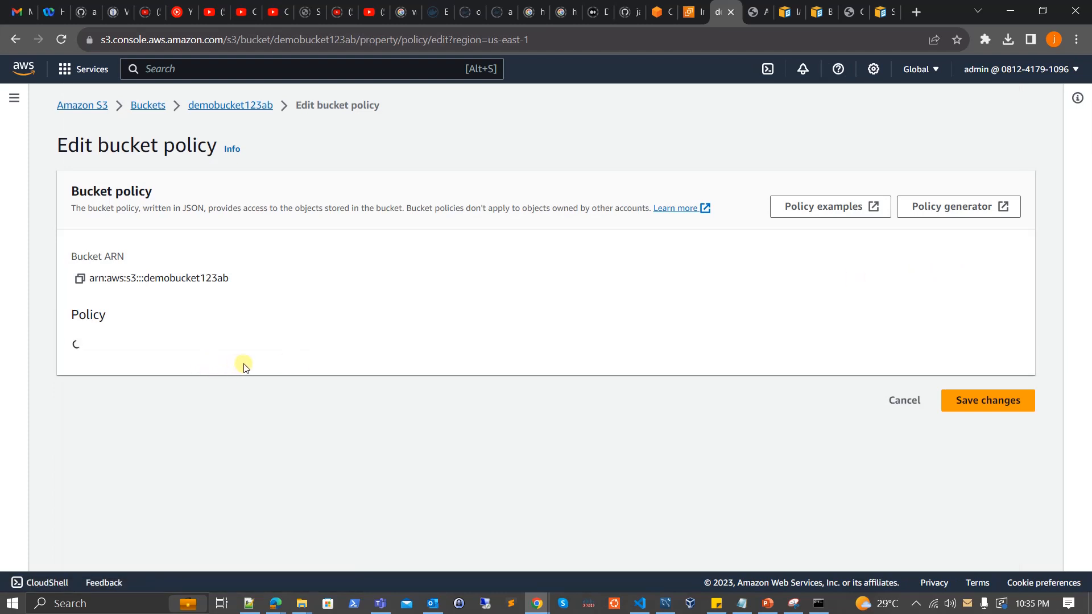
Step: Add a new statement to the empty bucket policy
scroll(267, 391, "down", 1)
scroll(266, 391, "down", 4)
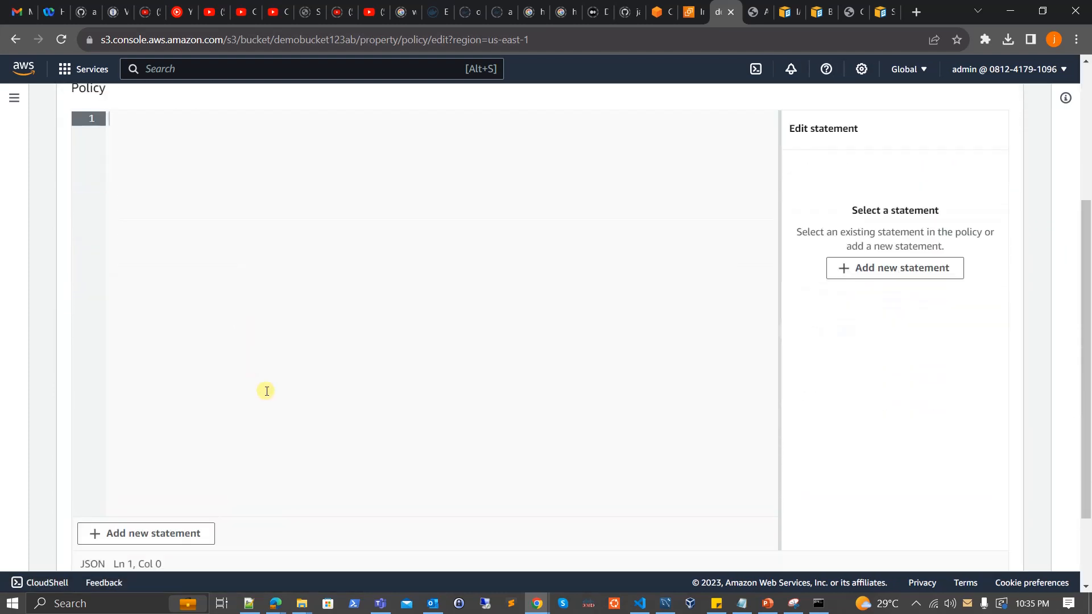
scroll(153, 455, "up", 2)
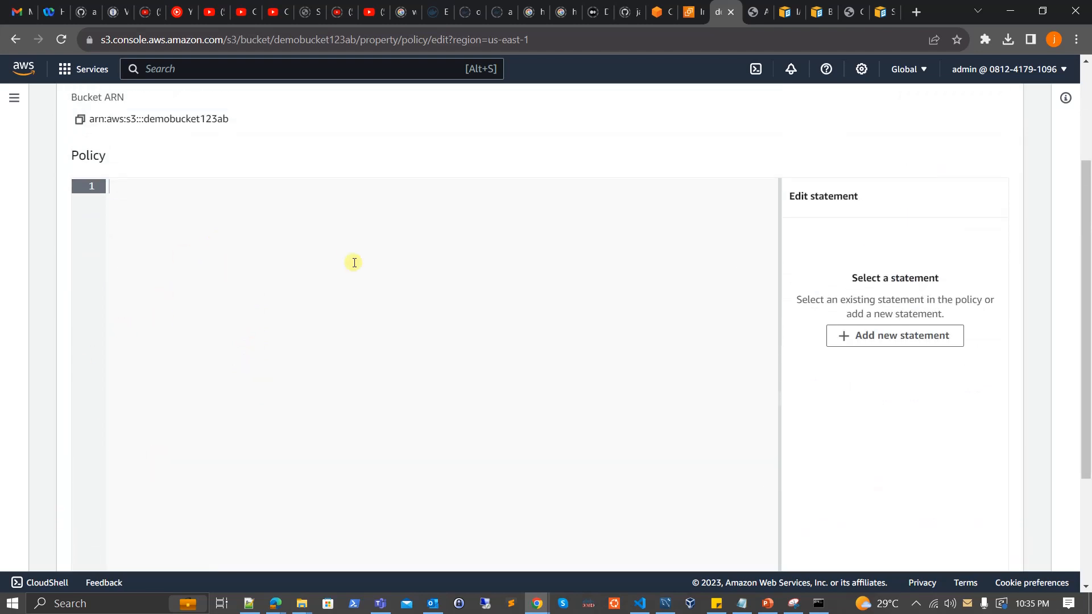
left_click(922, 334)
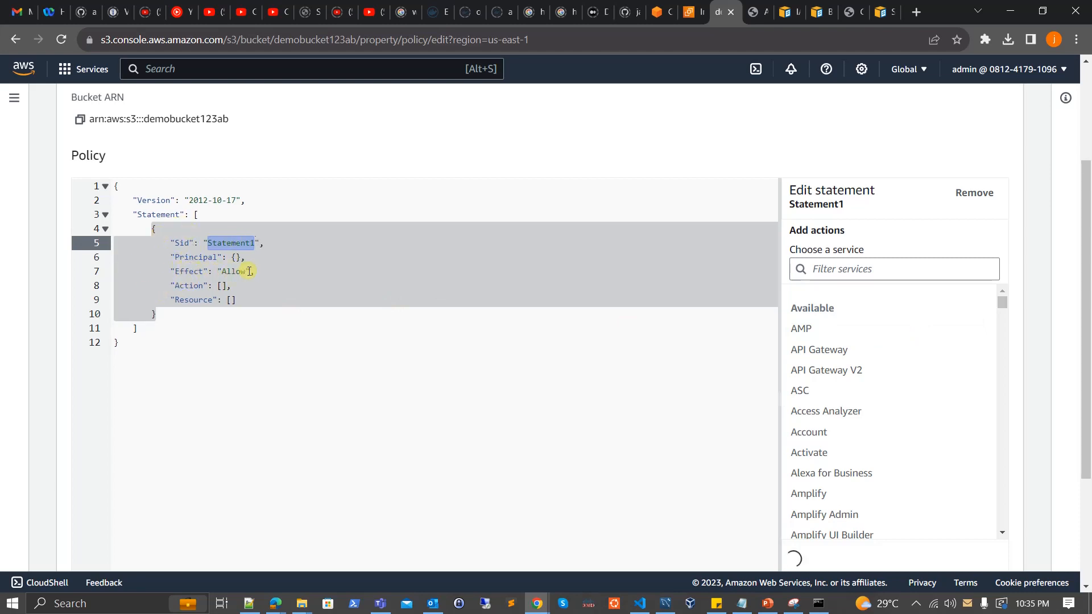
Step: Add the S3 GetObject action to Statement1 of the bucket policy
left_click(219, 287)
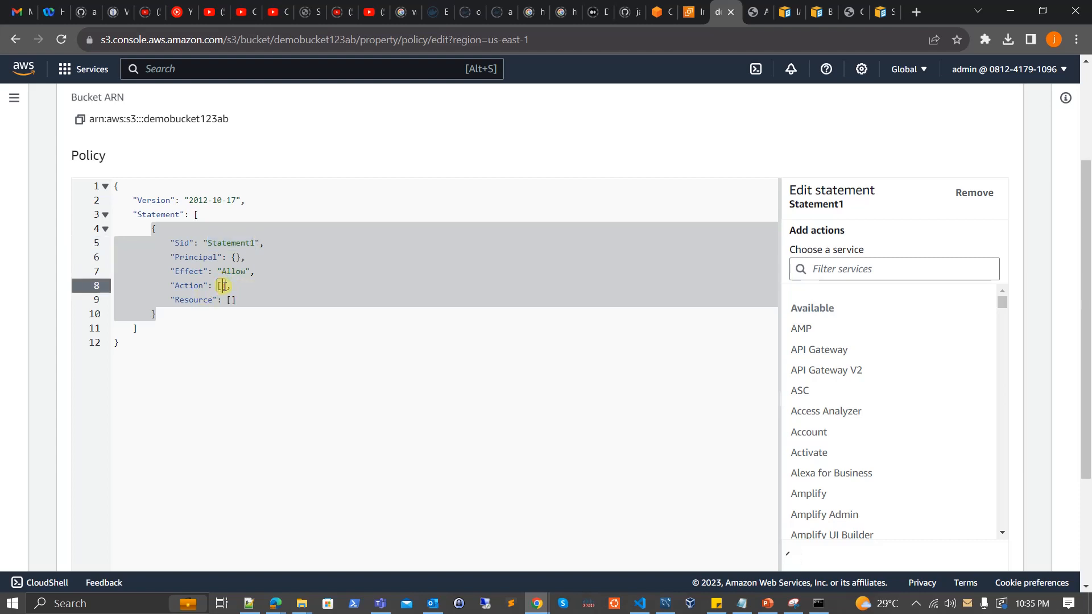
left_click(881, 272)
type("s3")
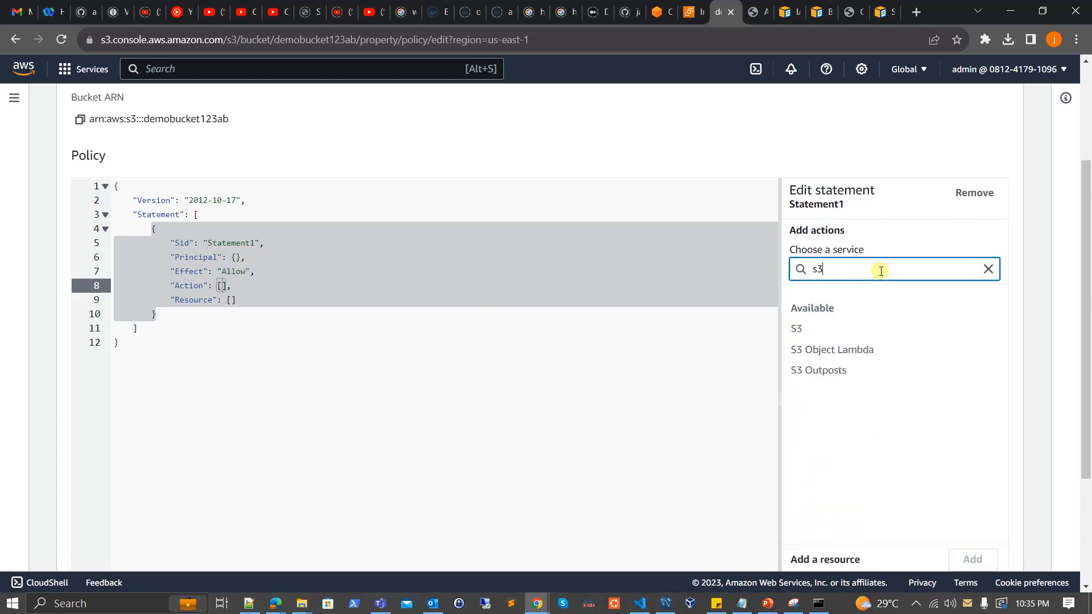
left_click(797, 328)
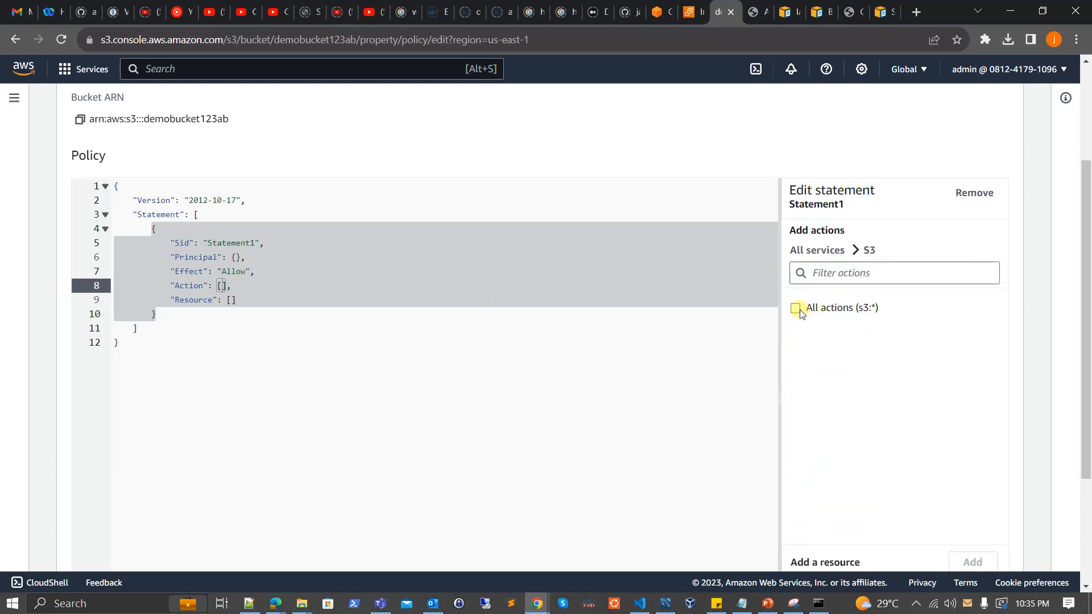
scroll(818, 332, "down", 5)
scroll(818, 330, "up", 1)
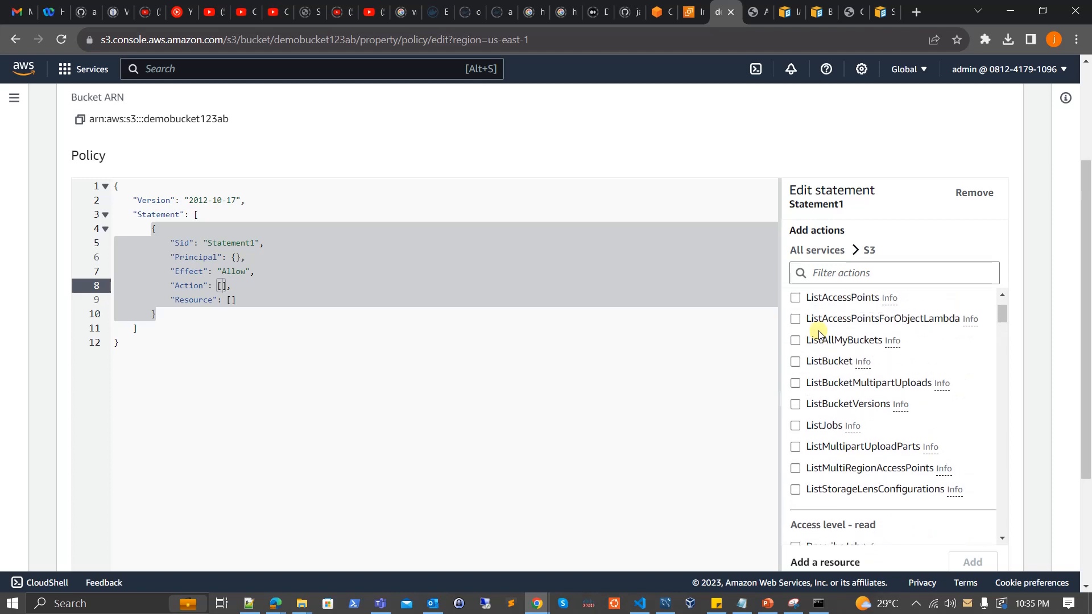
left_click(848, 272)
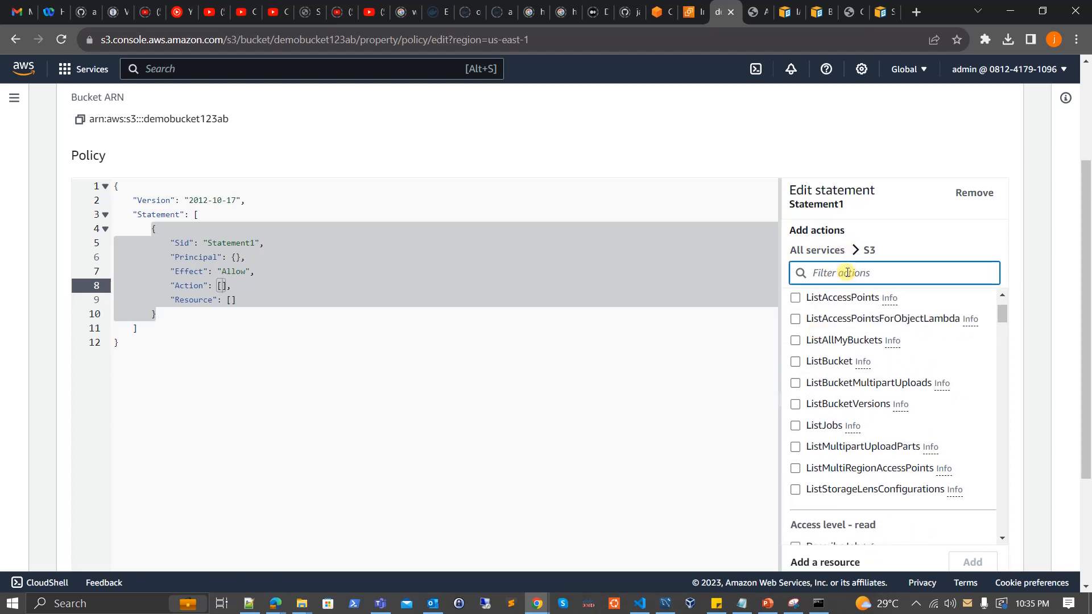
type("get")
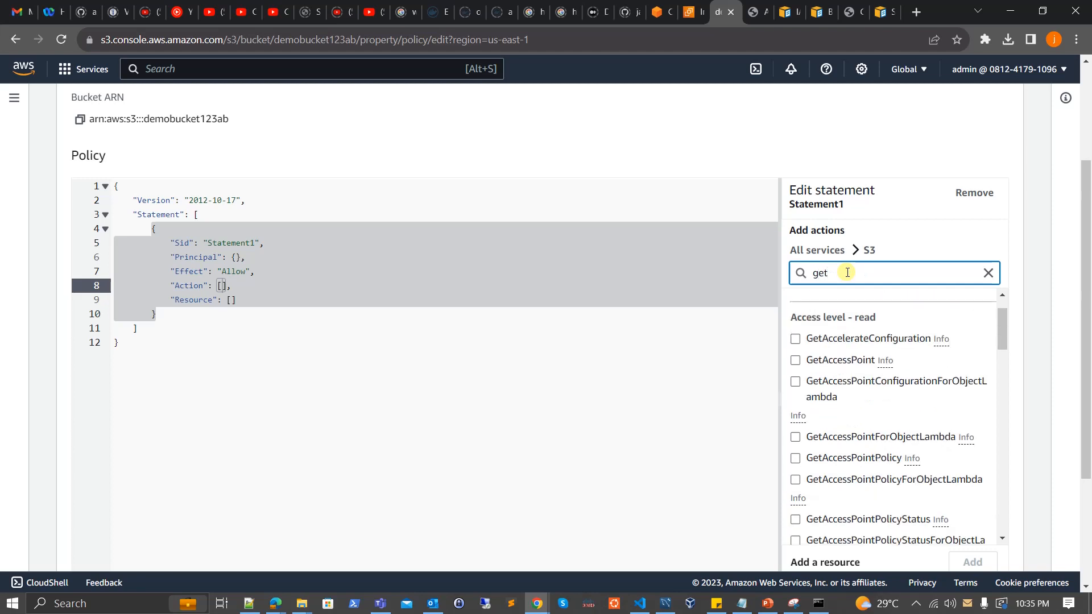
type("ob")
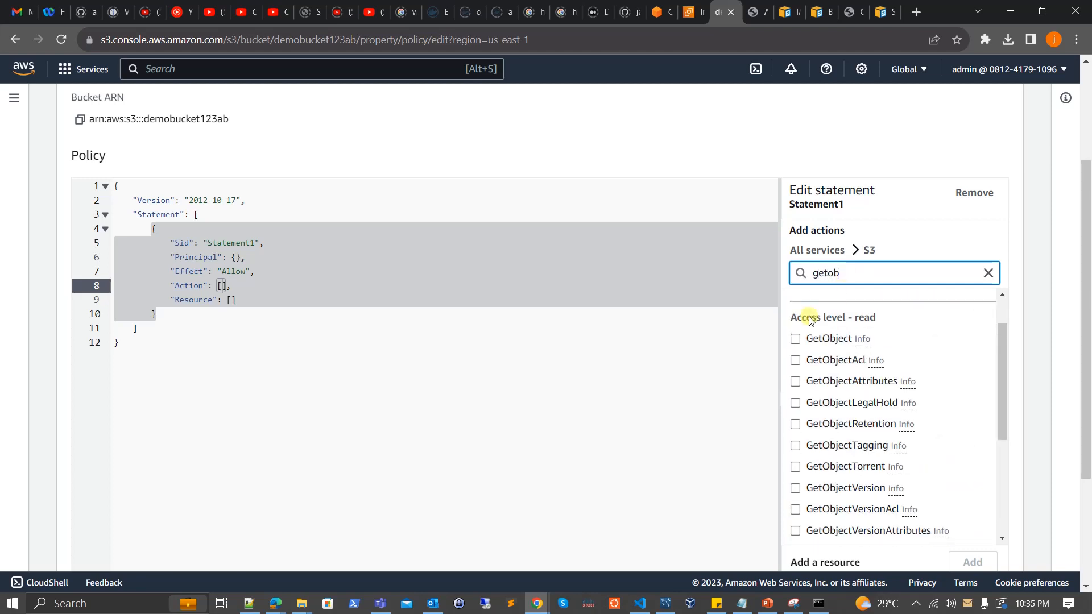
left_click(795, 339)
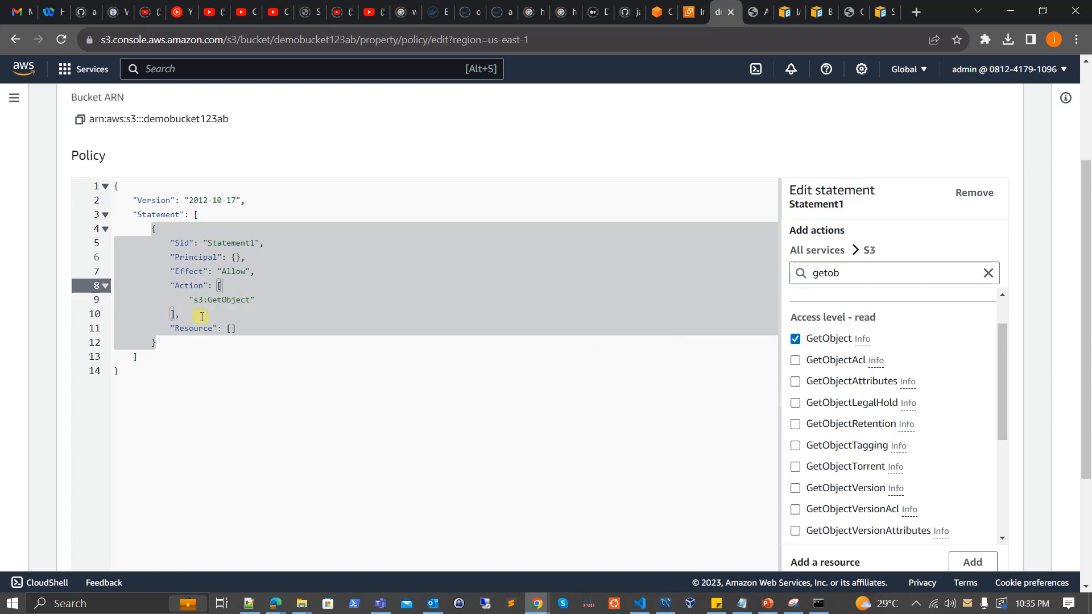
left_click(230, 328)
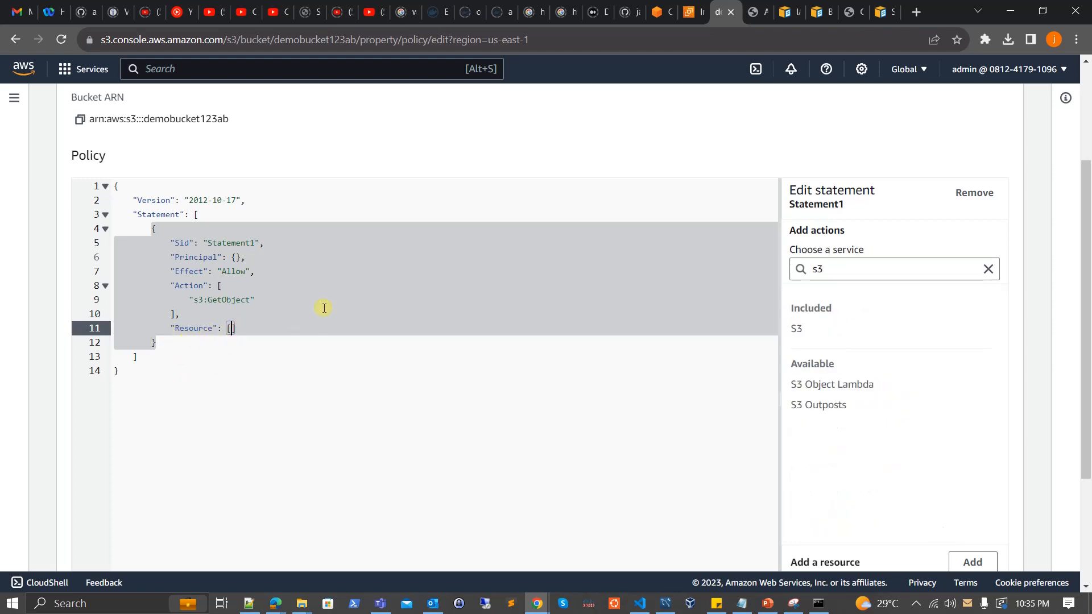
scroll(956, 349, "down", 3)
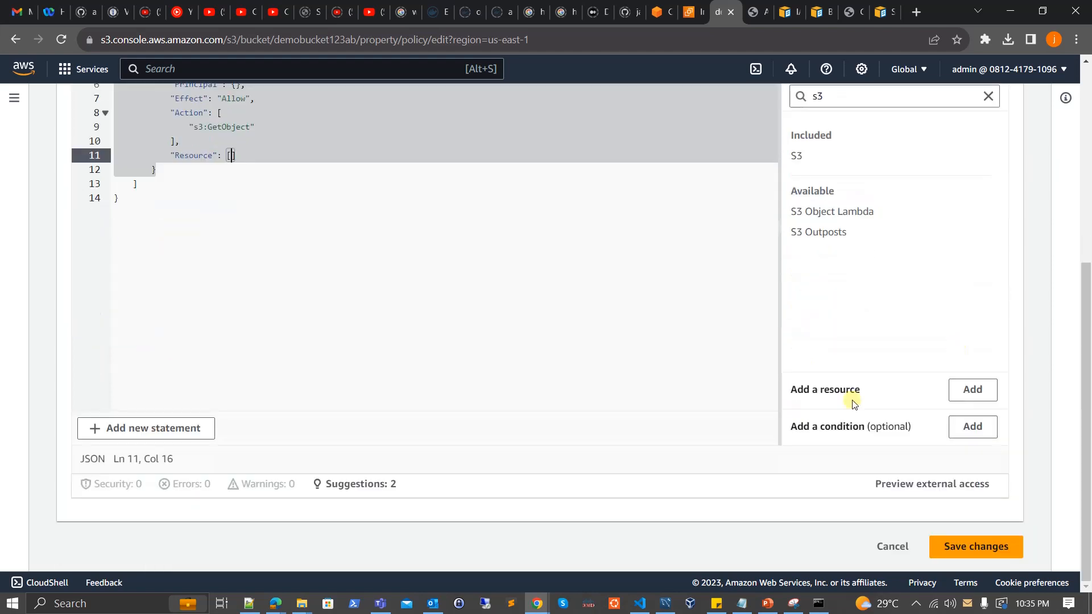
left_click(972, 389)
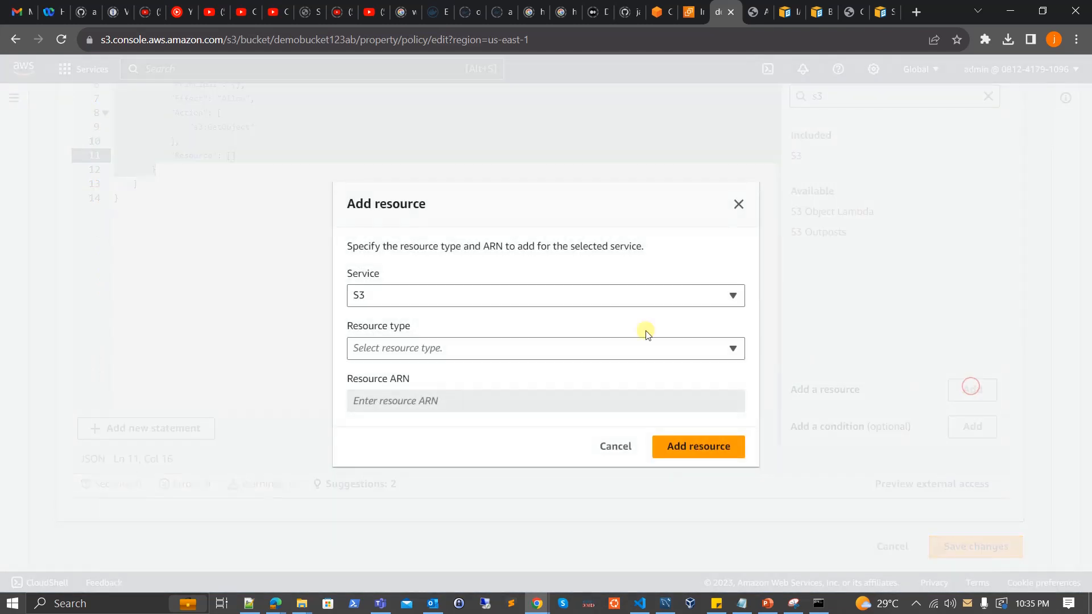
left_click(615, 446)
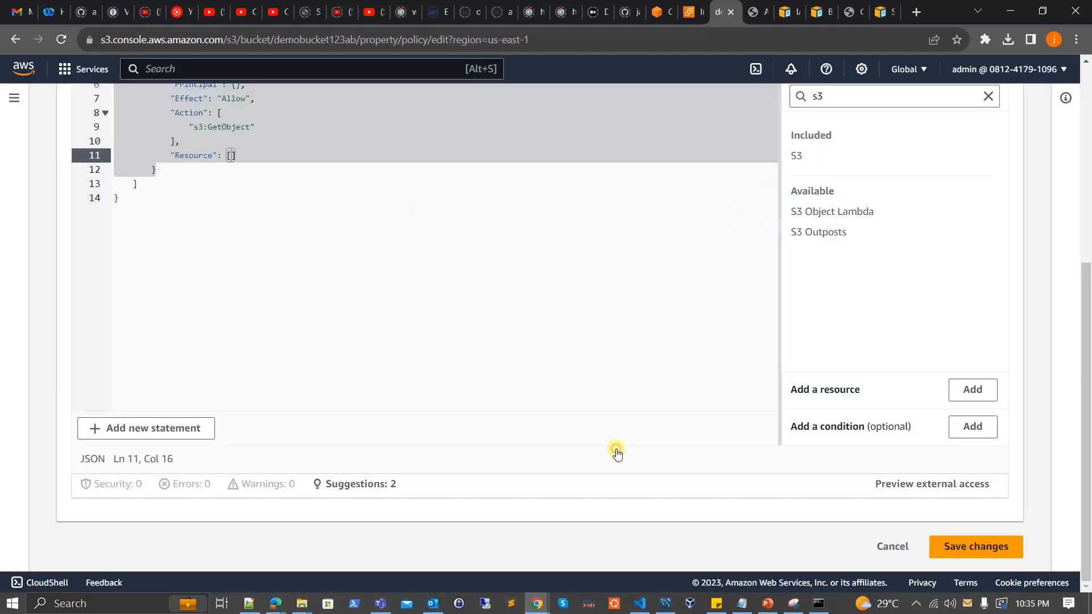
Step: Copy the bucket name demobucket123ab from the breadcrumb path of the policy page
scroll(342, 307, "up", 6)
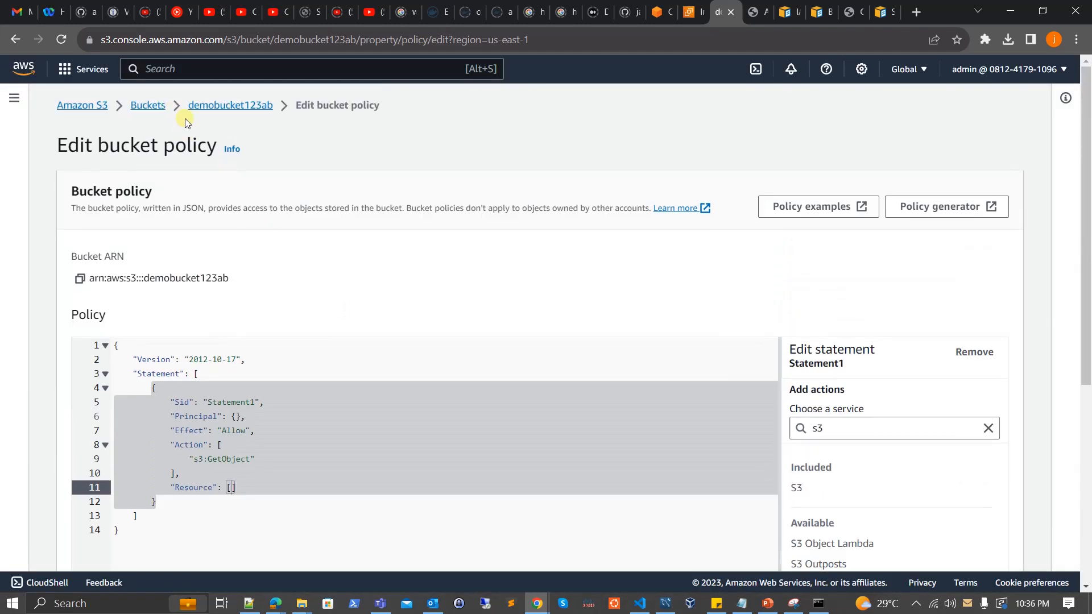
left_click_drag(183, 110, 275, 117)
key("ctrl+c")
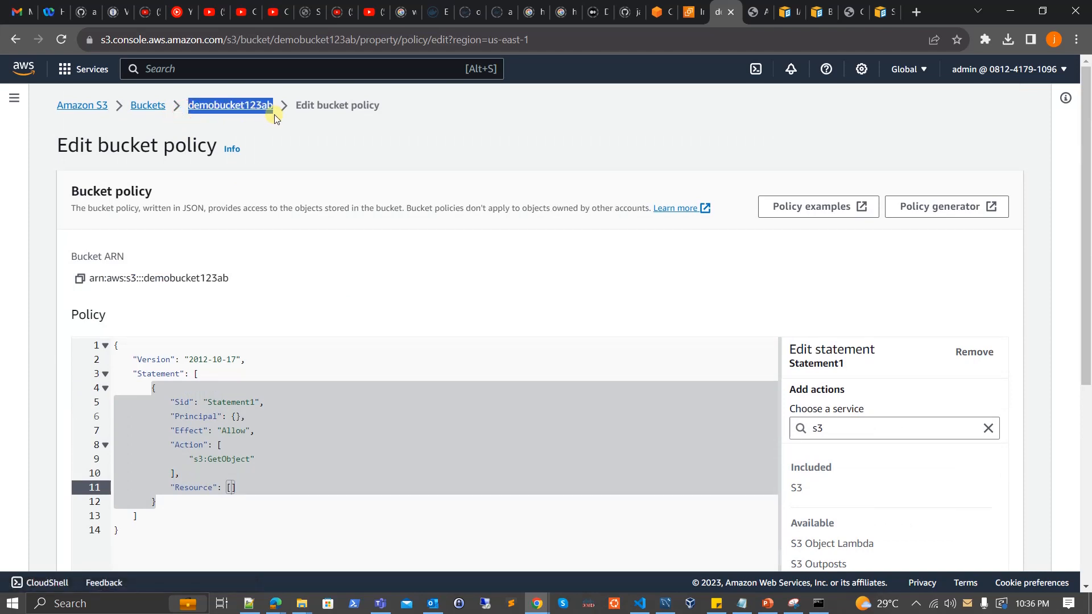
Step: Add an S3 resource of type object to the statement with the ARN arn:aws:s3:::demobucket123ab/*
scroll(779, 488, "down", 6)
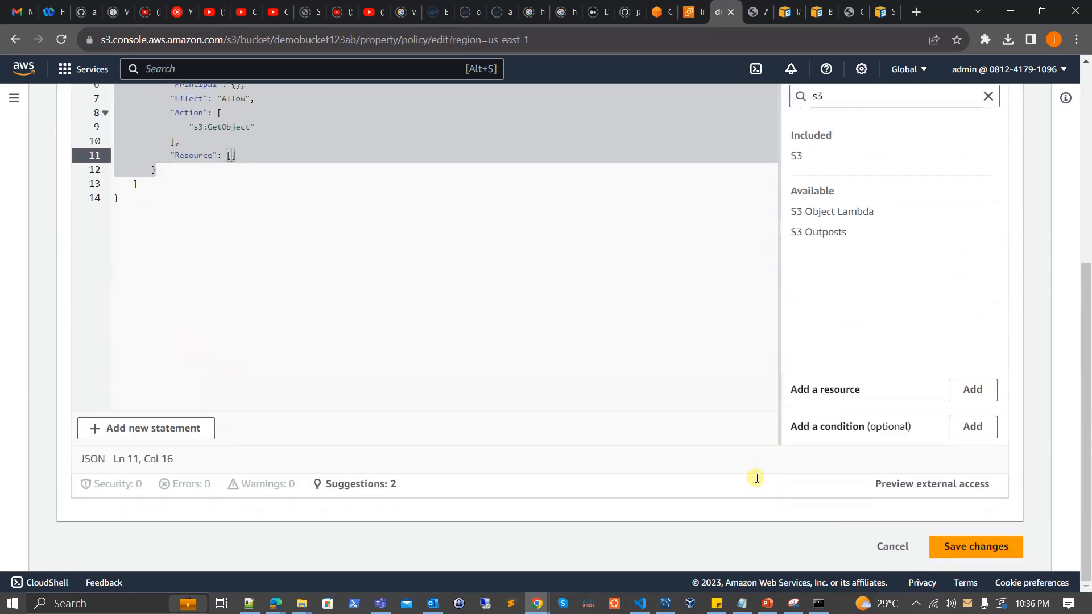
left_click(972, 392)
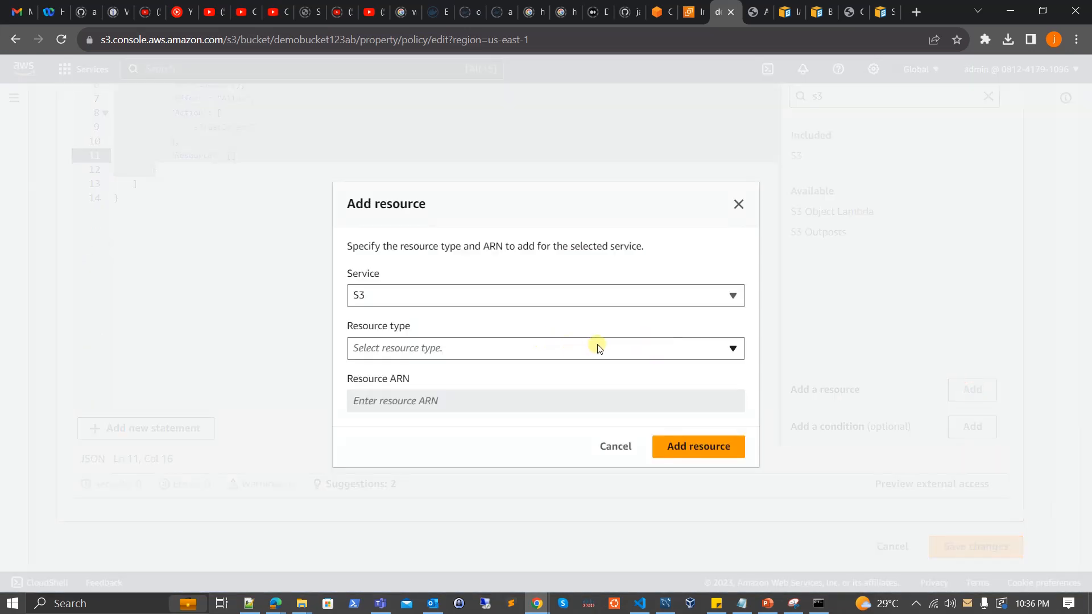
left_click(598, 348)
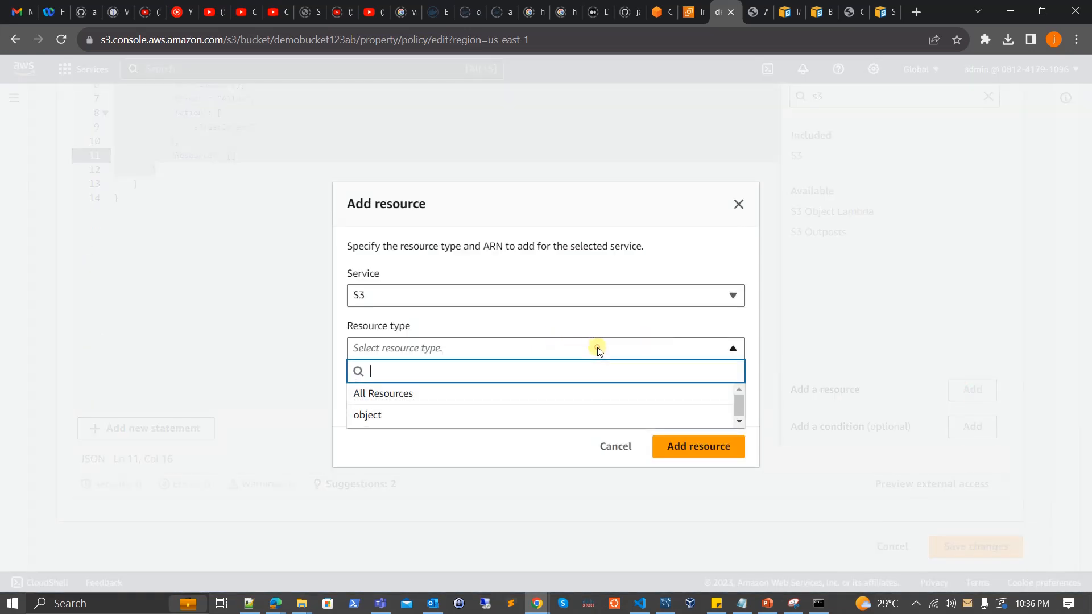
left_click(483, 415)
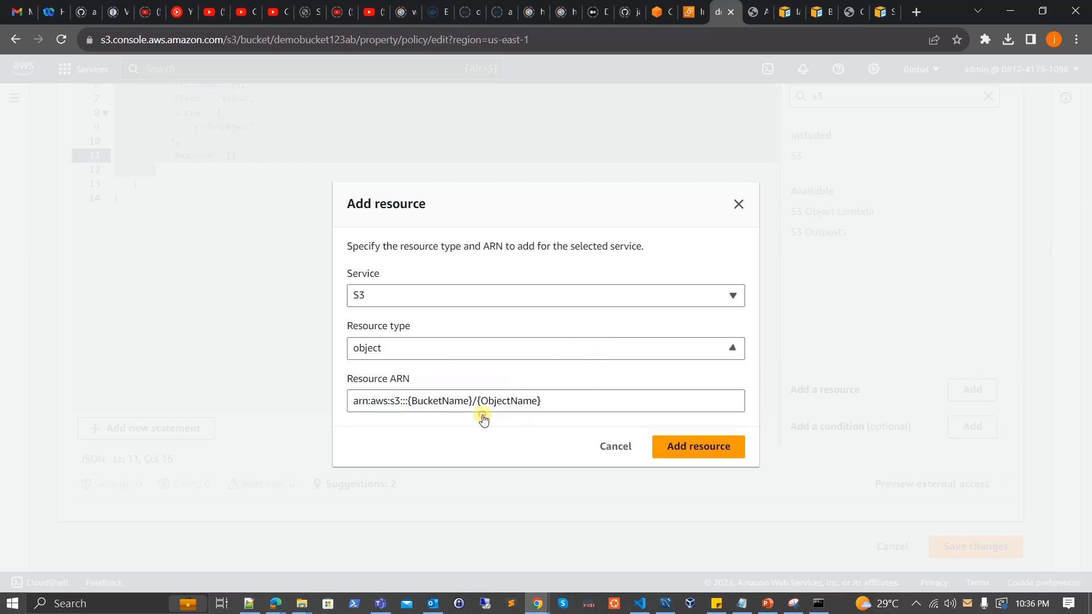
left_click(551, 399)
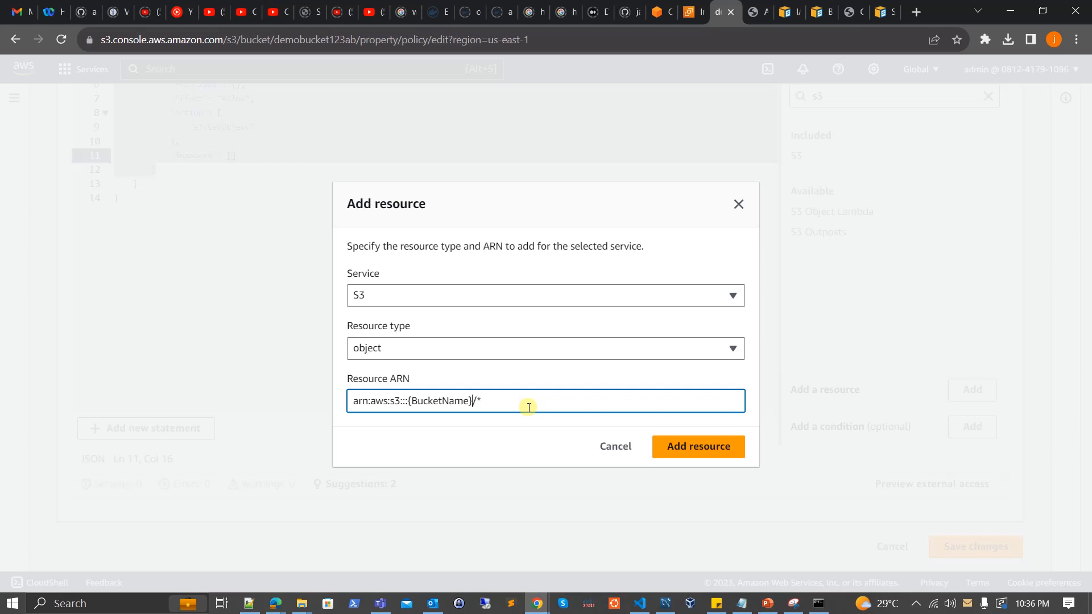
key("BackSpace")
key("BackSpace")
key("BackSpace")
key("ctrl+v")
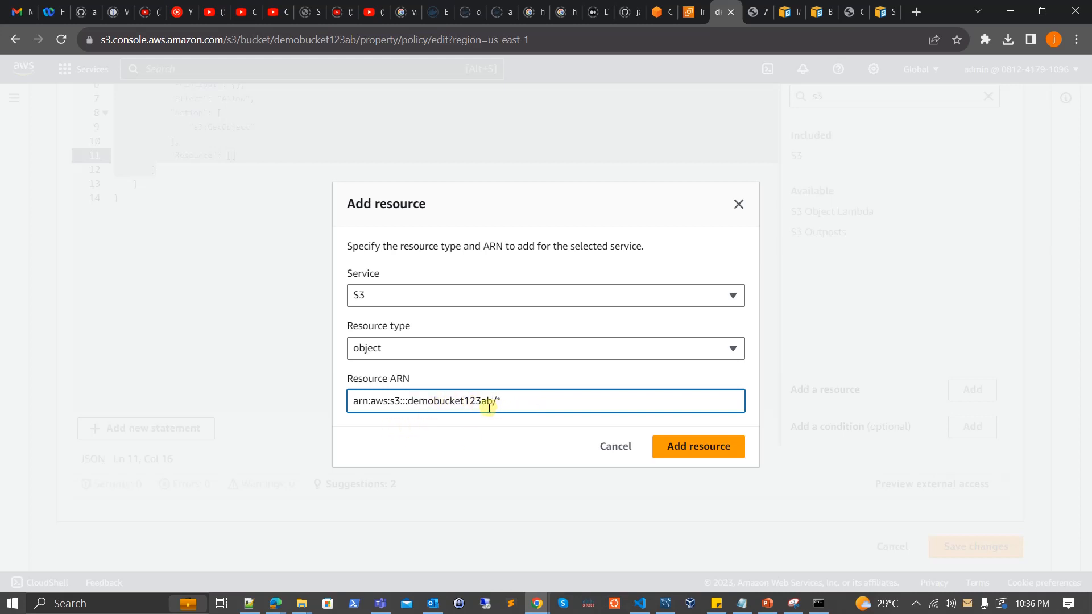
left_click(708, 457)
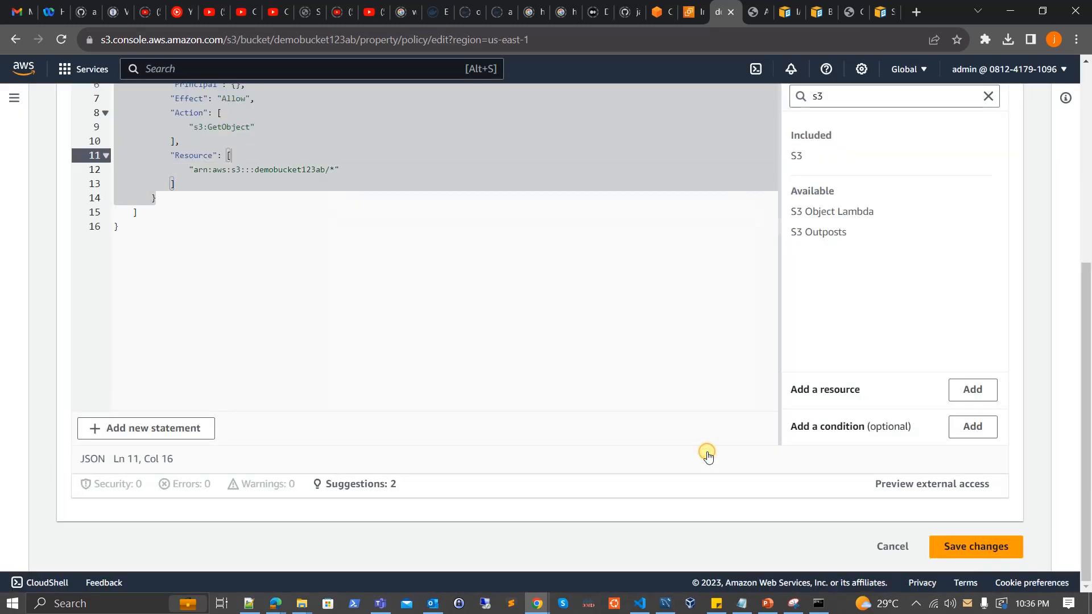
Step: Review the policy, try to save it, and read the API response
scroll(393, 278, "up", 4)
scroll(393, 278, "down", 4)
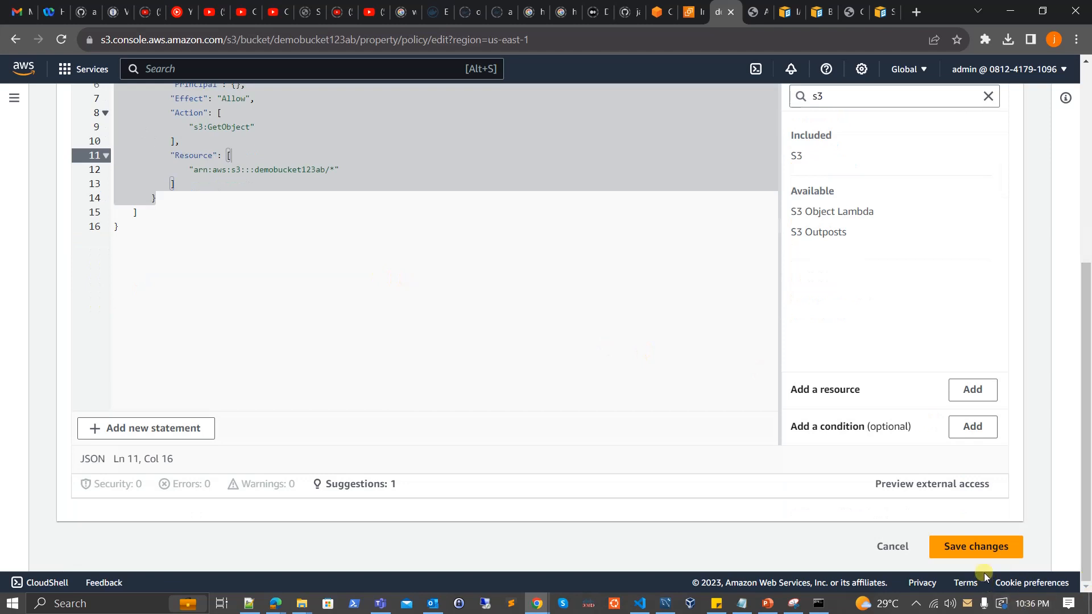
left_click(979, 549)
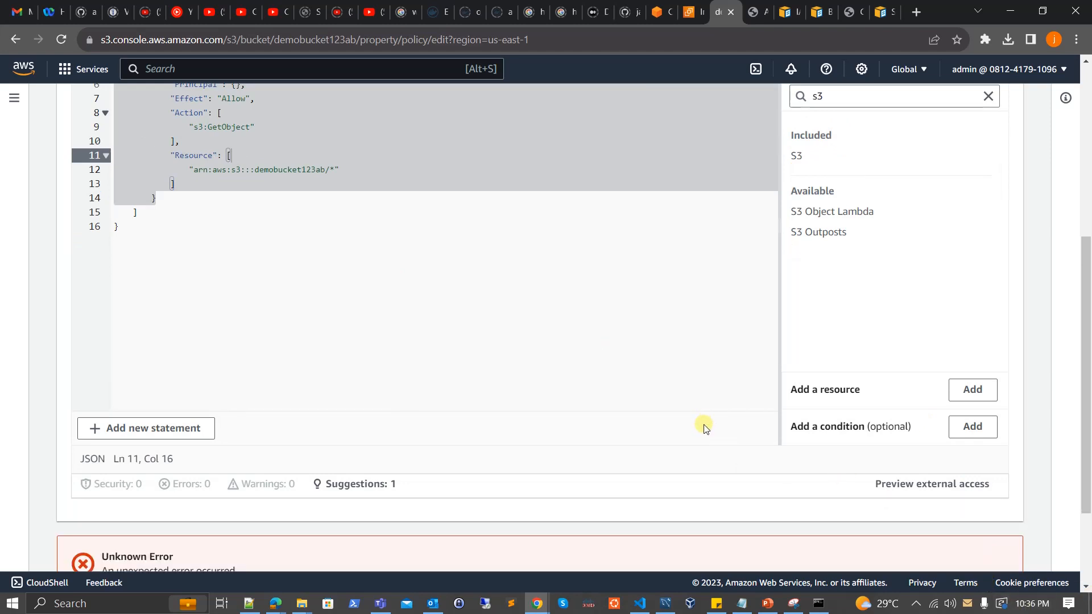
scroll(704, 424, "down", 2)
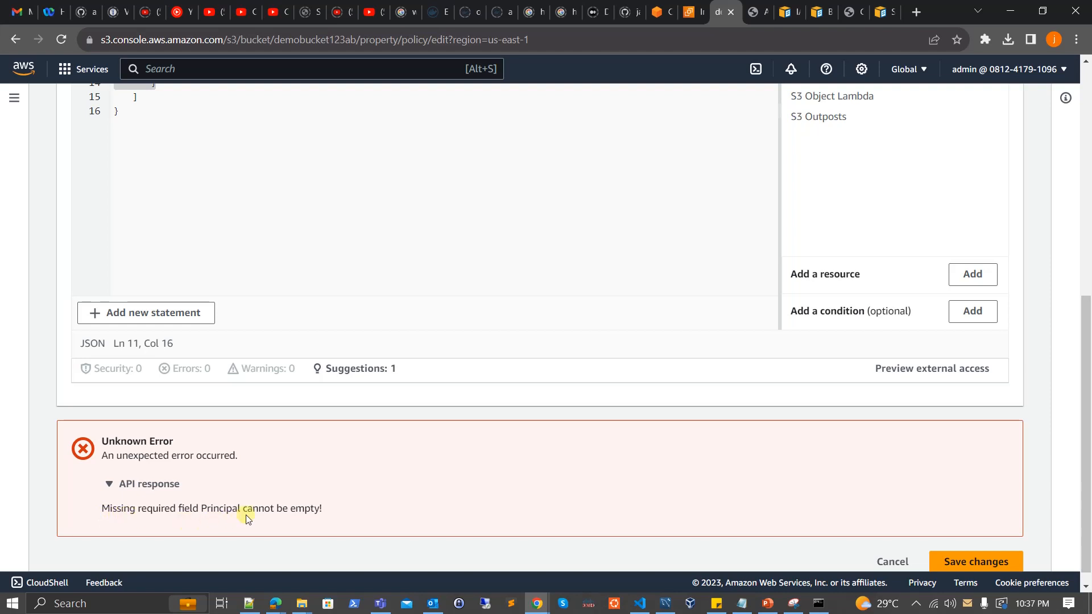
Step: Replace the empty braces of Principal in Statement1 with "*" and save the bucket policy
scroll(312, 517, "up", 8)
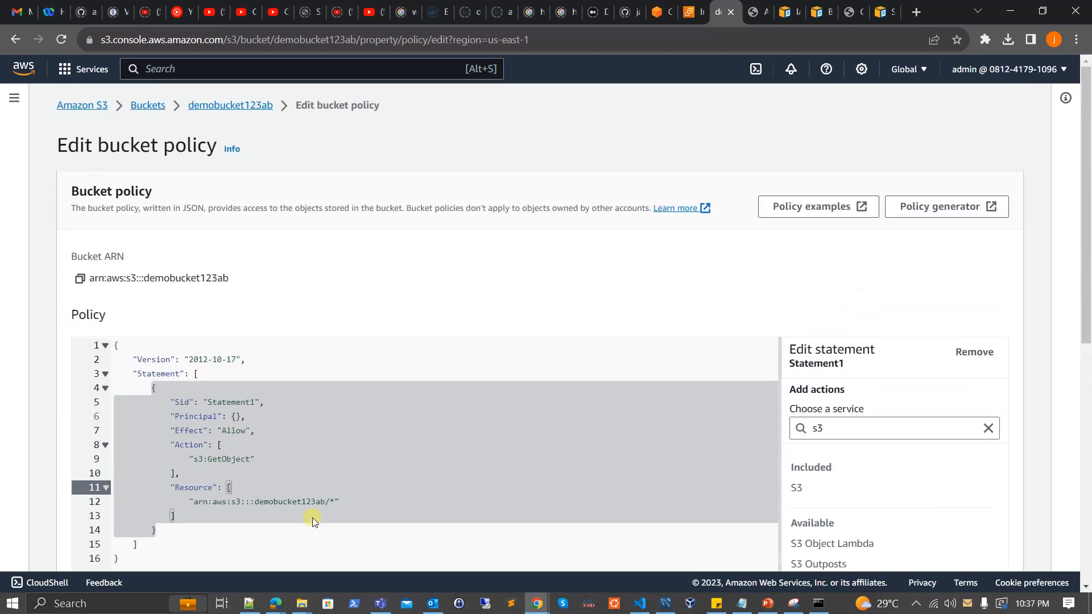
left_click(240, 413)
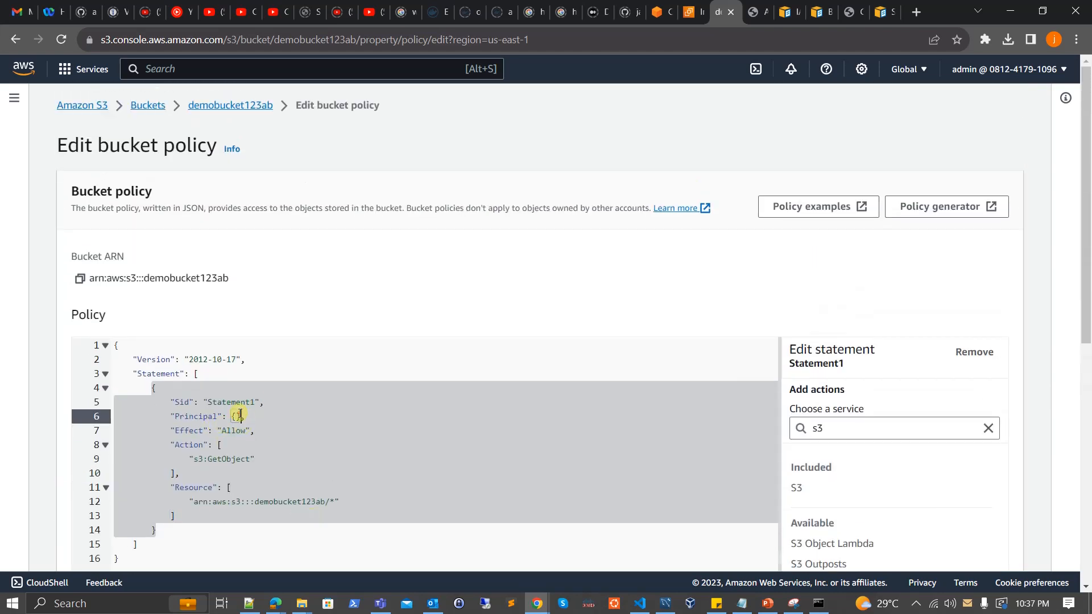
key("BackSpace")
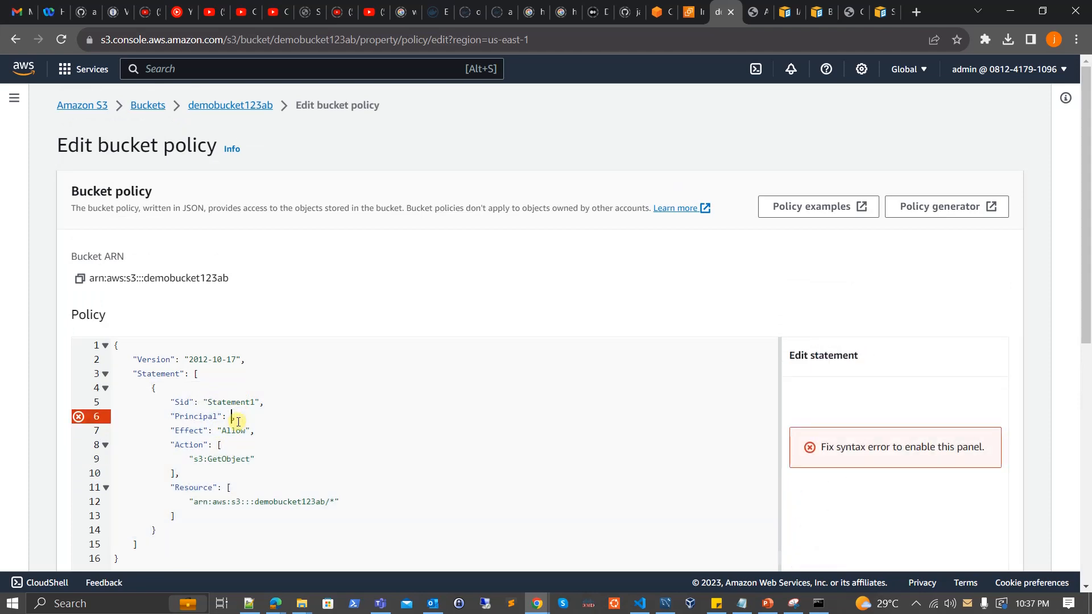
type("\"")
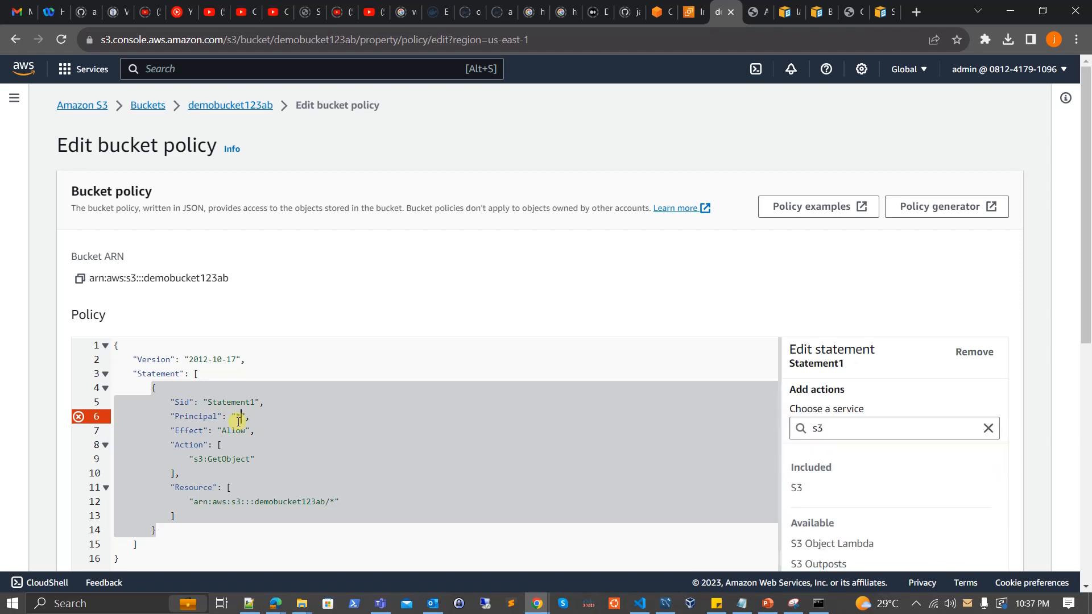
type("*")
scroll(320, 435, "down", 8)
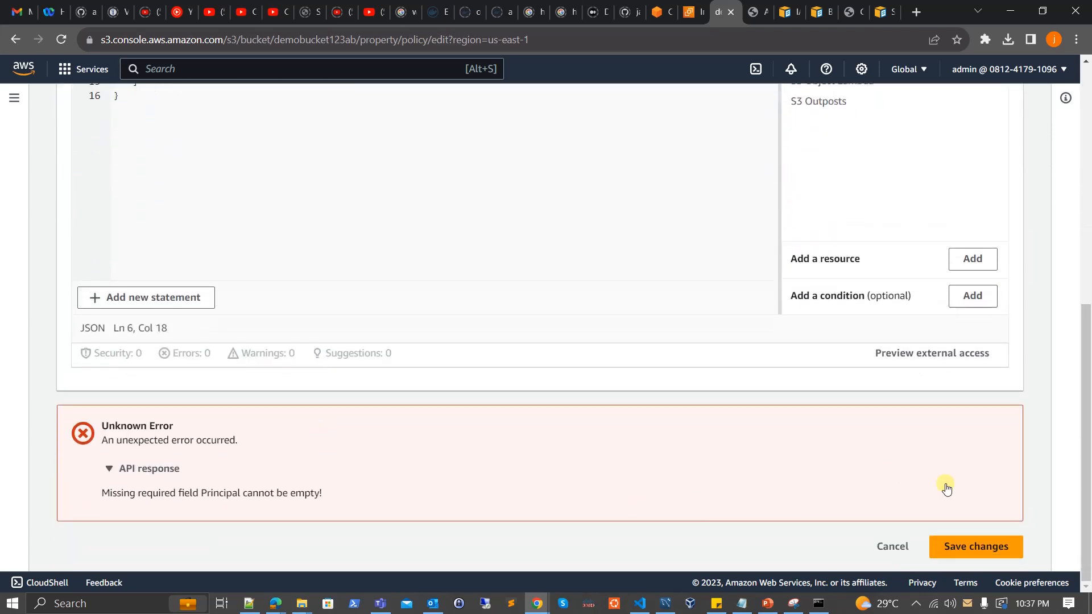
left_click(967, 544)
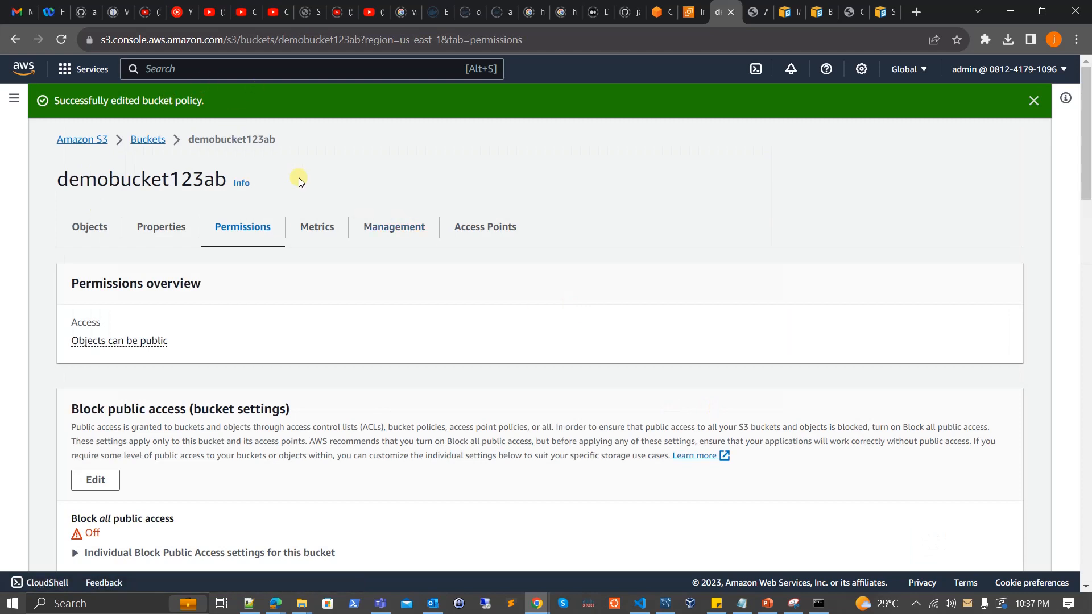
Step: Return to the bucket's object list and copy the object URL of index.html
scroll(300, 181, "down", 1)
left_click(89, 211)
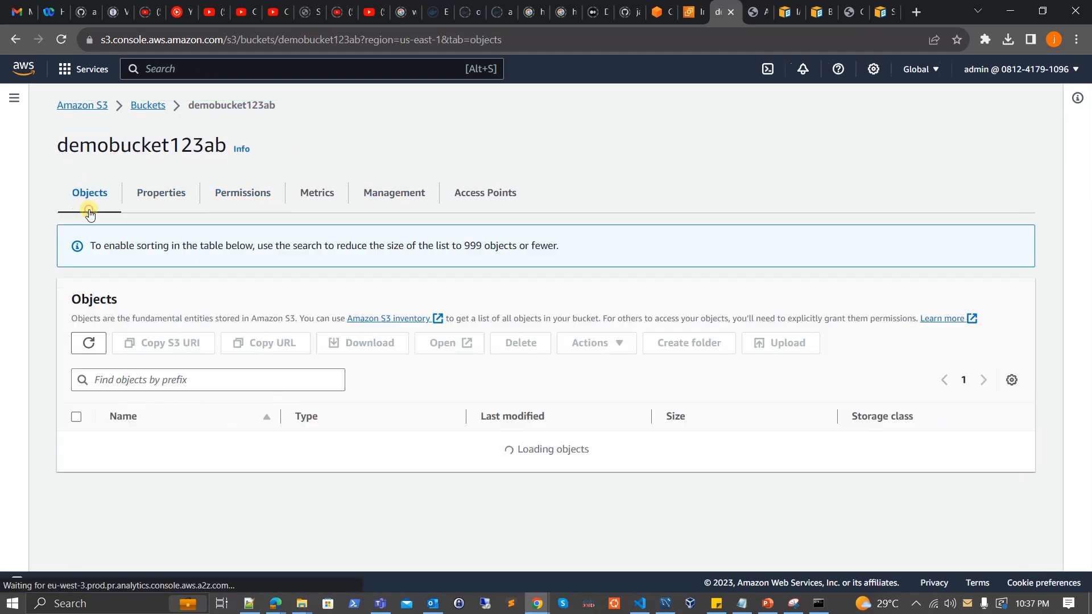
scroll(185, 387, "down", 2)
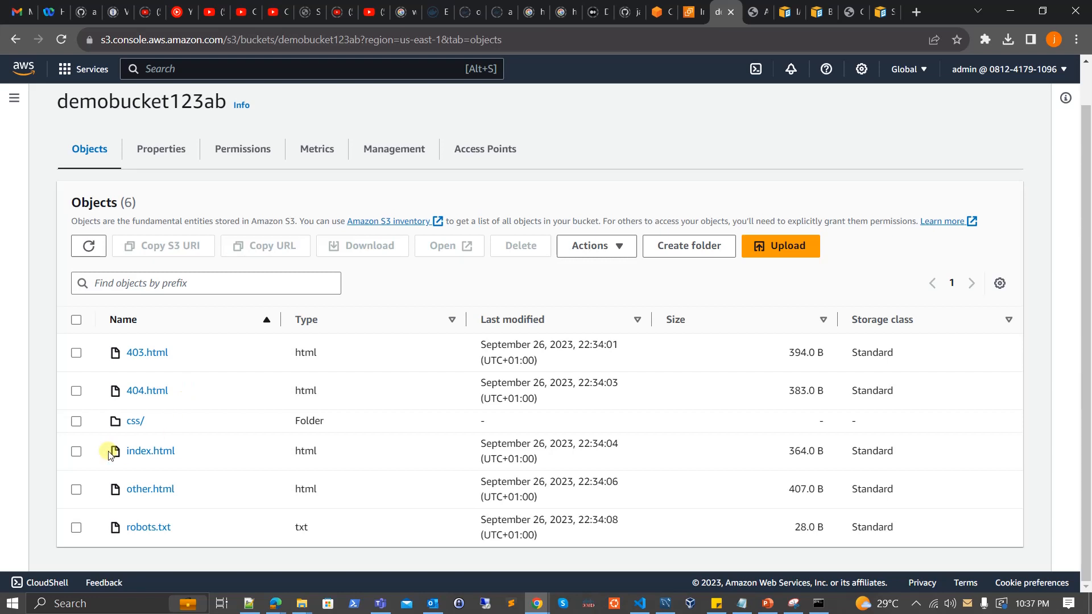
left_click(75, 451)
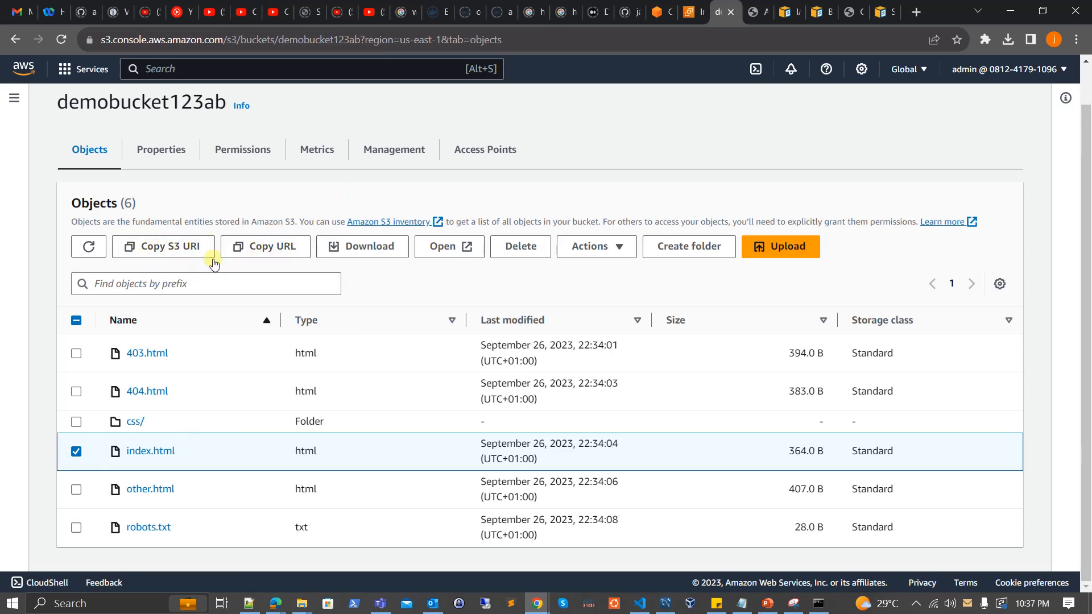
left_click(253, 255)
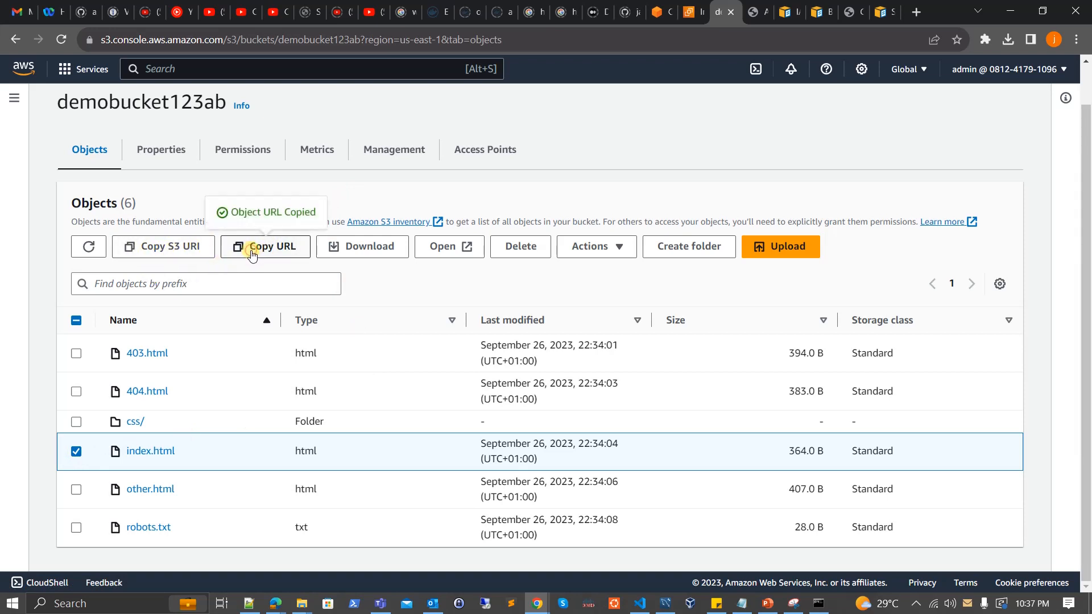
Step: Open the copied index.html URL in a new browser tab and follow the links to the other page and back
left_click(916, 11)
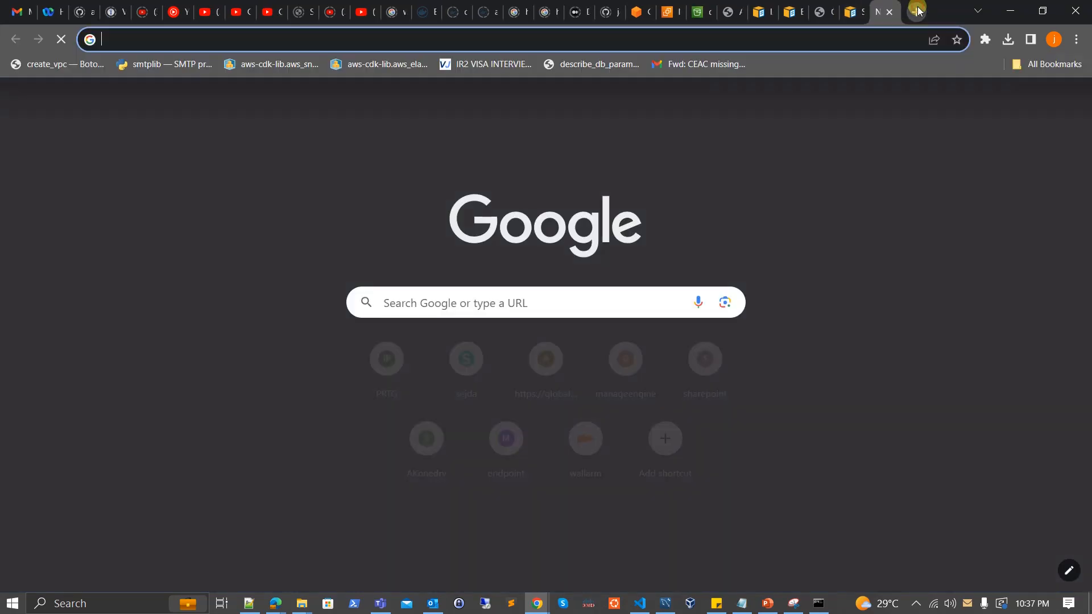
type("https://demobucket123ab.s3.amazonaws.com/index.html")
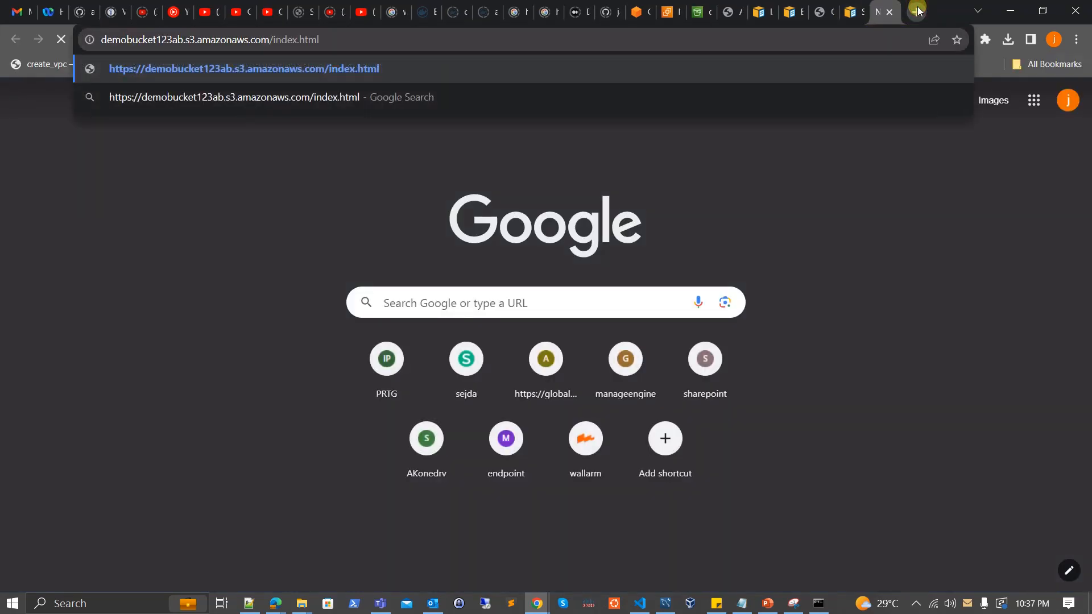
key("Return")
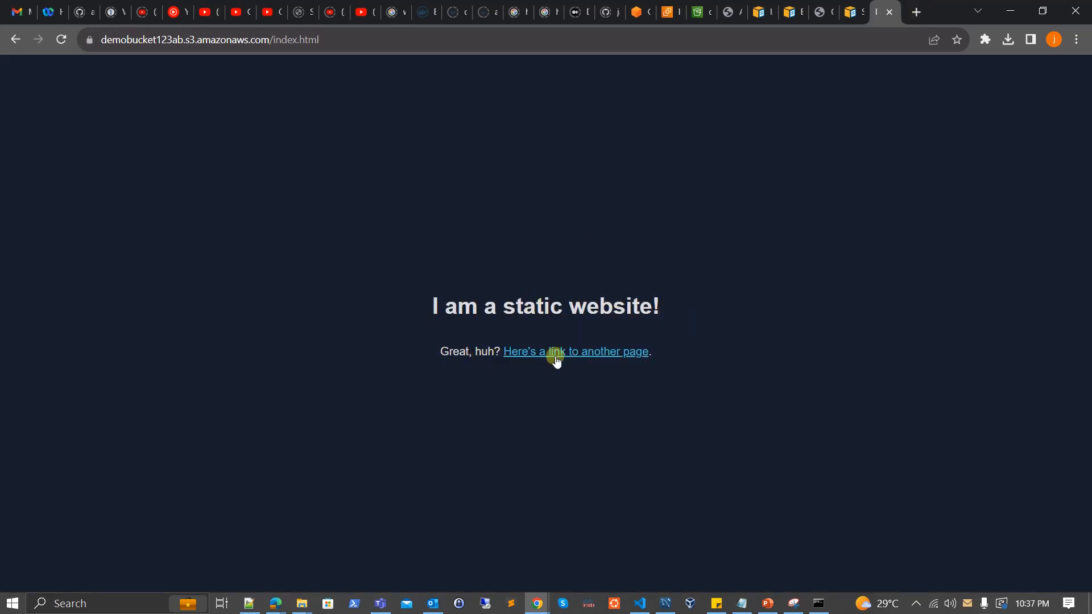
left_click(580, 359)
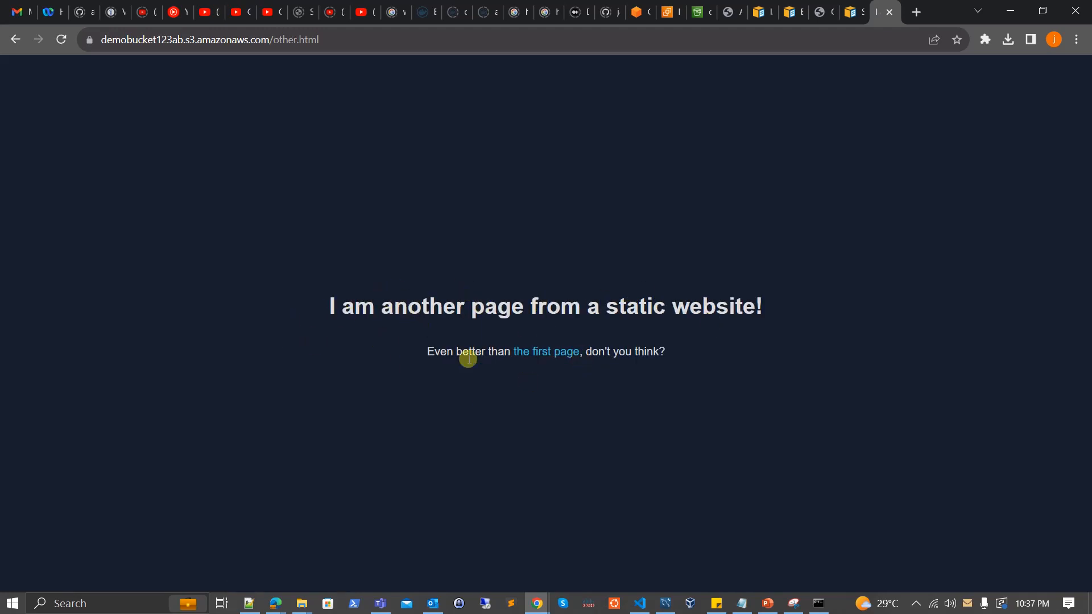
left_click(548, 355)
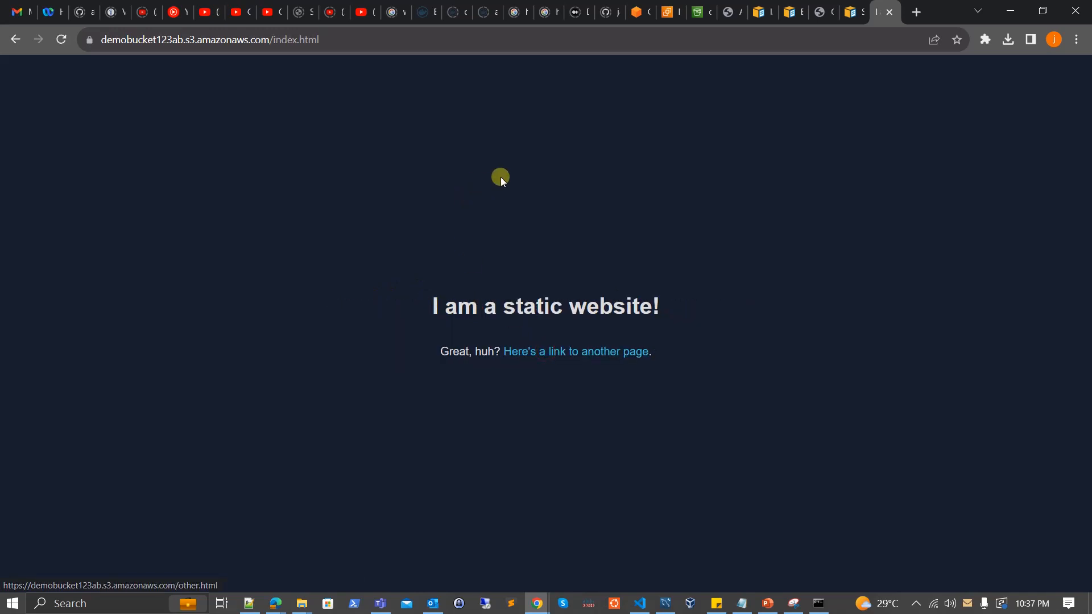